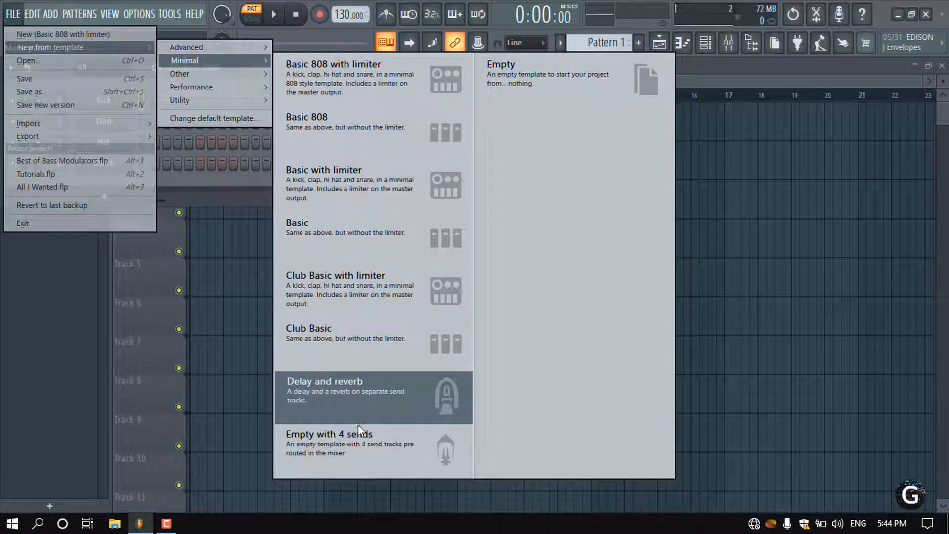
# Create a project from the Empty with 4 sends template and show the browser with its Packs folder expanded.
pyautogui.click(354, 438)
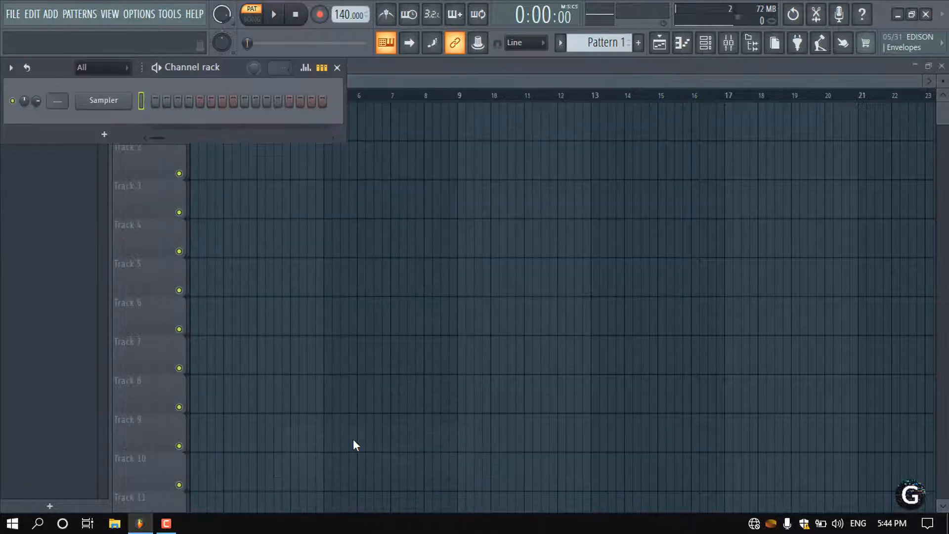
pyautogui.click(107, 15)
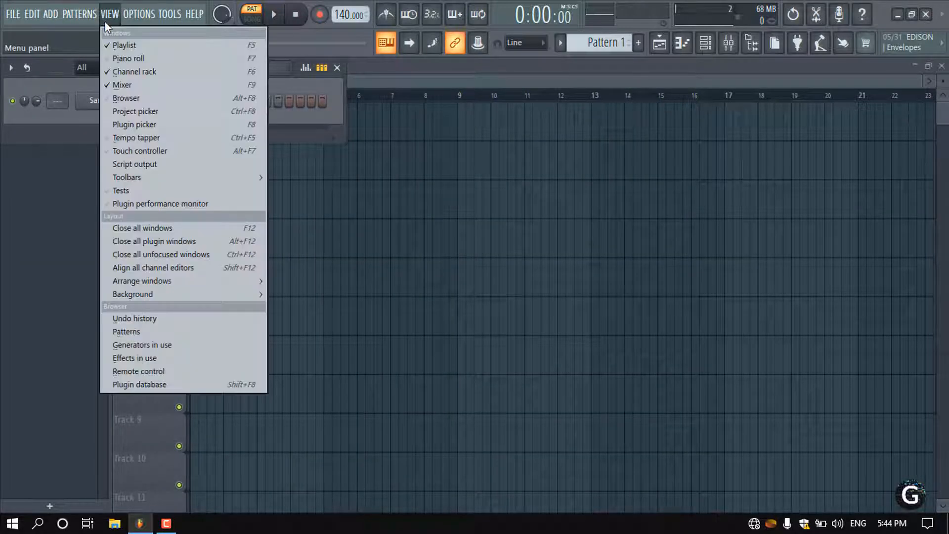
pyautogui.click(123, 99)
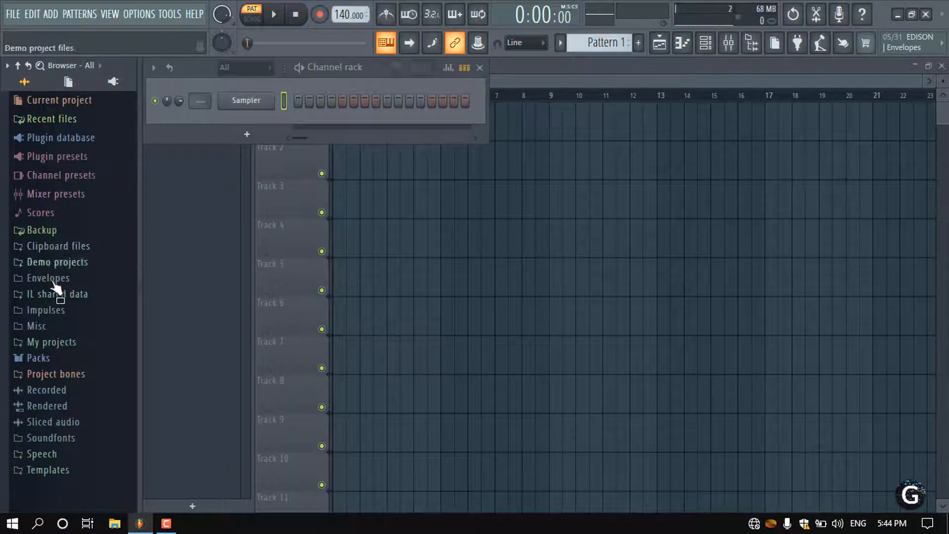
pyautogui.click(49, 357)
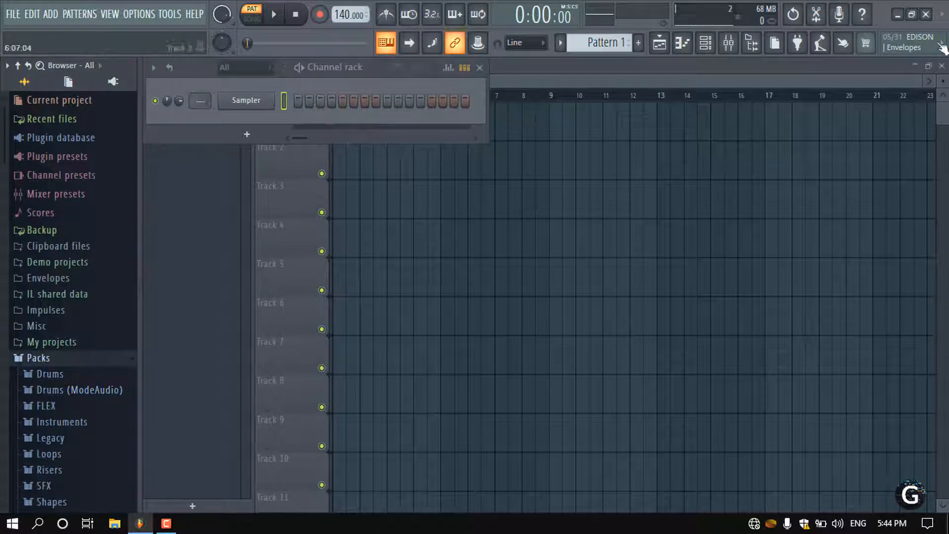
# Show the mixer in the Compact layout and reduce its height to uncover more of the playlist.
pyautogui.click(730, 47)
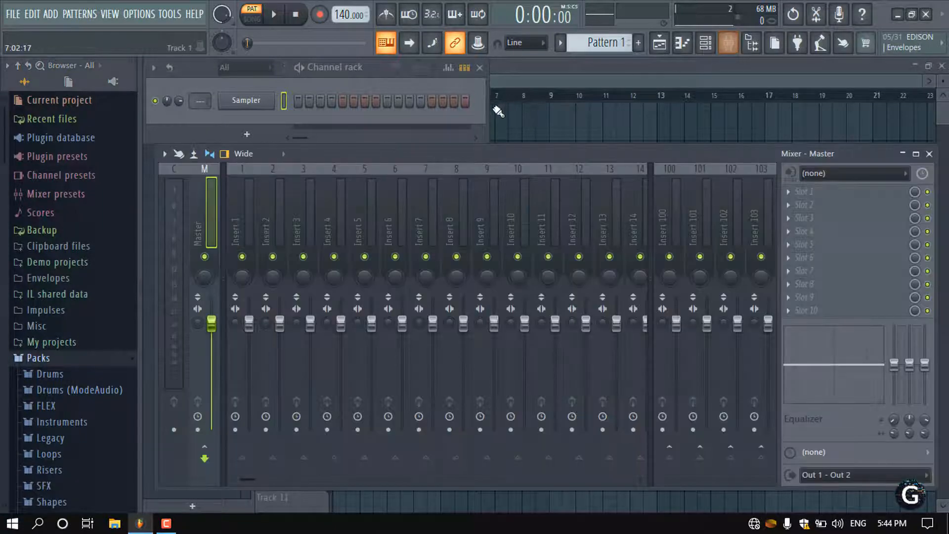
pyautogui.click(290, 154)
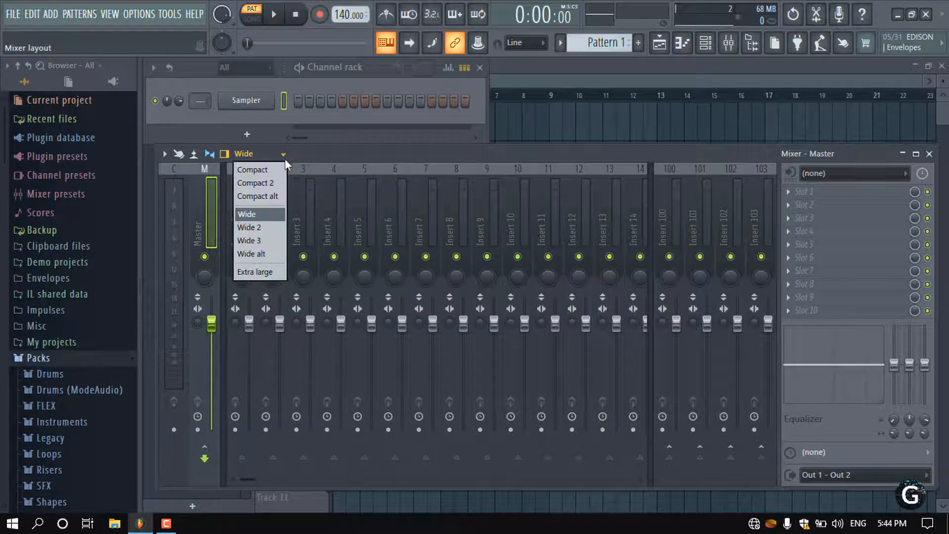
pyautogui.click(280, 167)
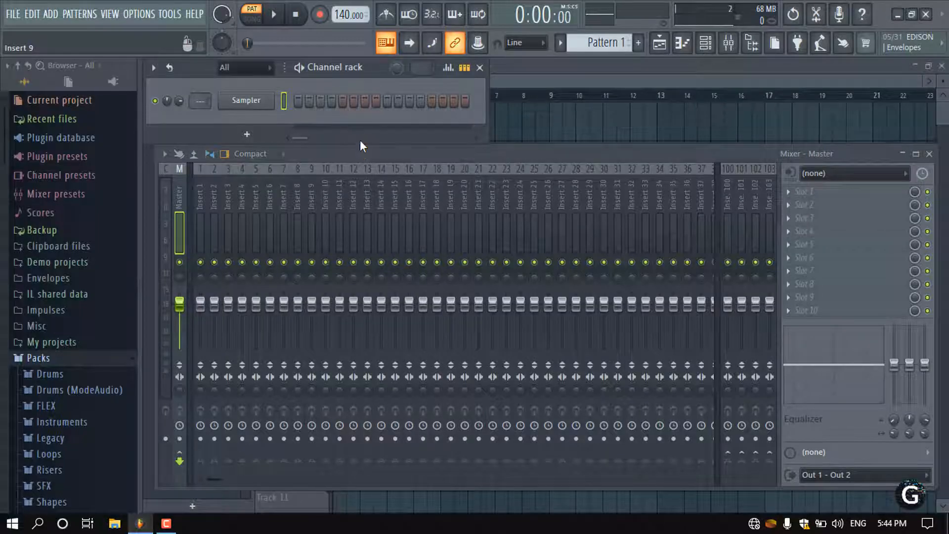
pyautogui.moveTo(360, 147); pyautogui.dragTo(362, 231)
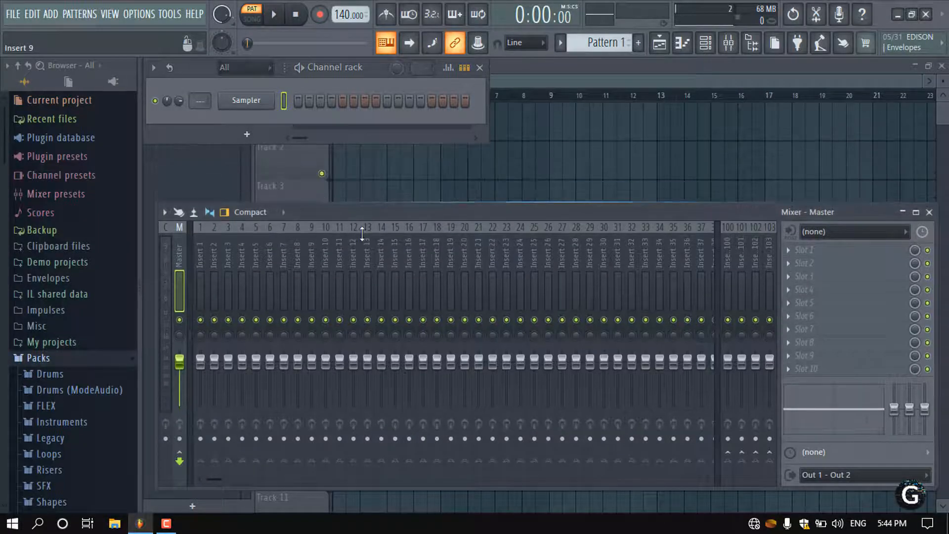
# Create a submix from mixer inserts 1 to 14, routed to insert 14, and name it Drums.
pyautogui.click(204, 276)
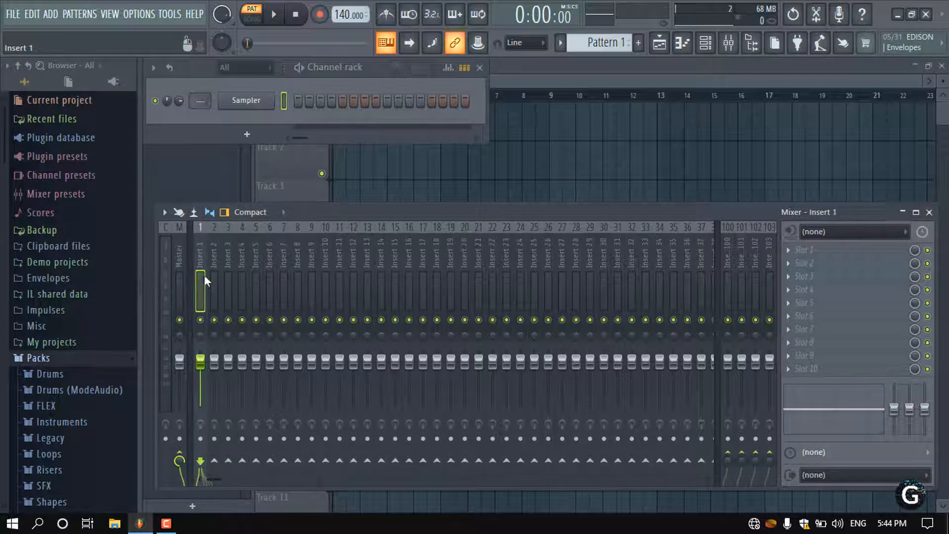
pyautogui.moveTo(205, 279); pyautogui.dragTo(378, 288)
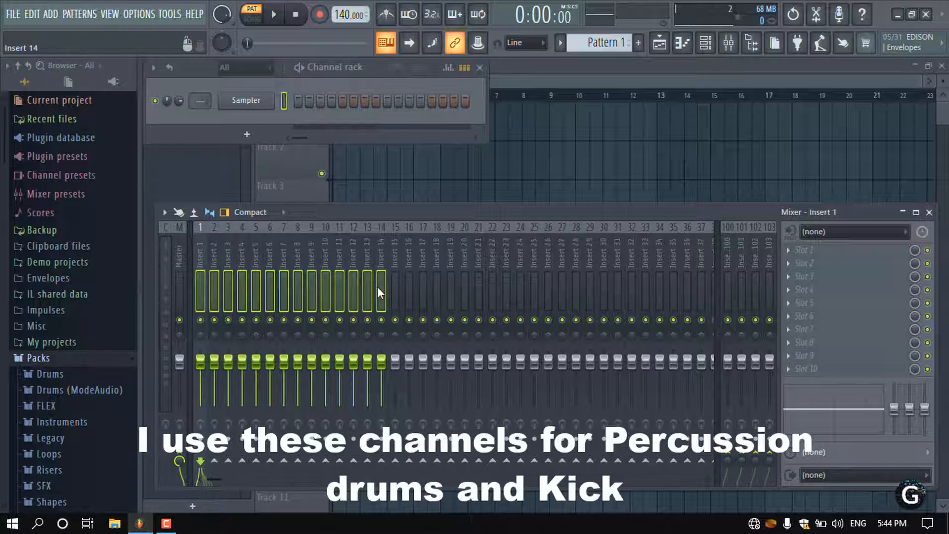
pyautogui.rightClick(378, 286)
pyautogui.moveTo(491, 274)
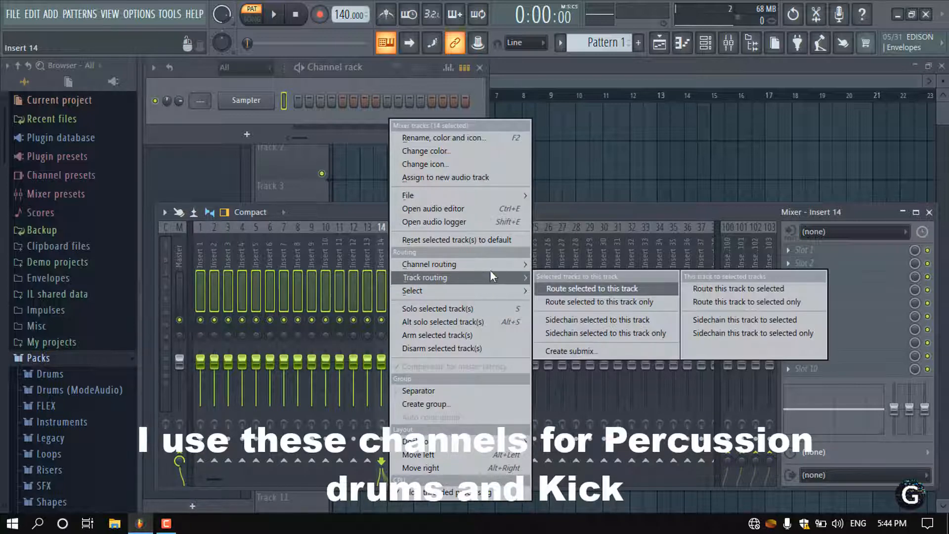
pyautogui.click(578, 352)
pyautogui.write('D')
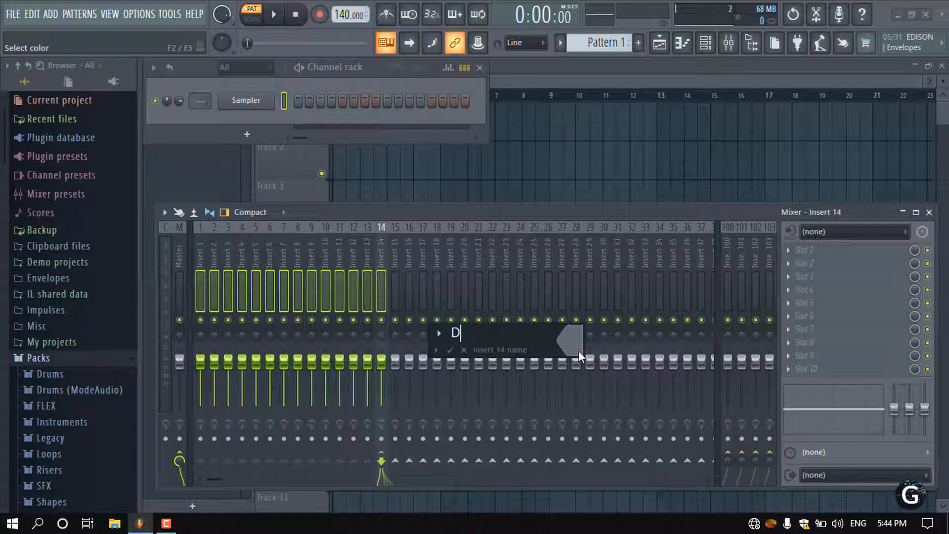
pyautogui.write('rums')
# Color the Drums submix dark sea green (#79AB62) and finish creating it.
pyautogui.click(577, 343)
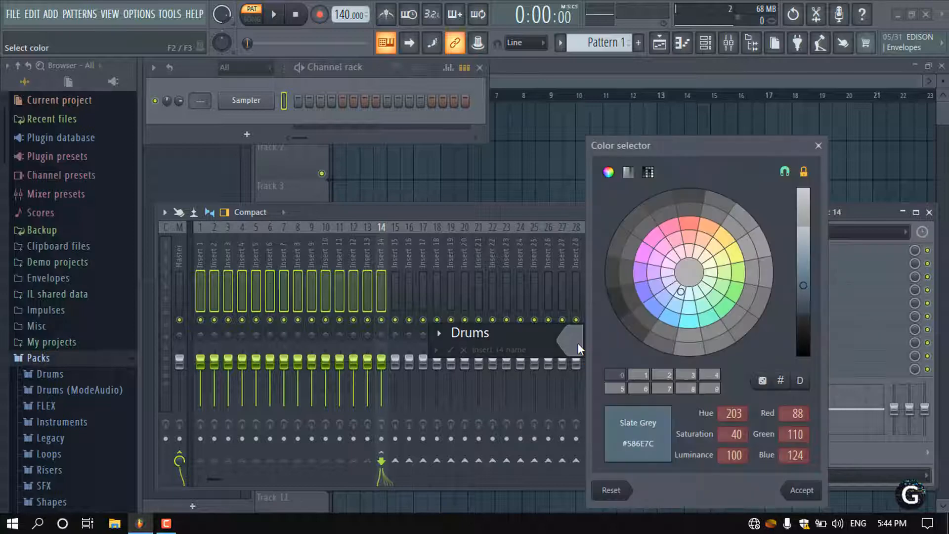
pyautogui.click(635, 174)
pyautogui.click(633, 174)
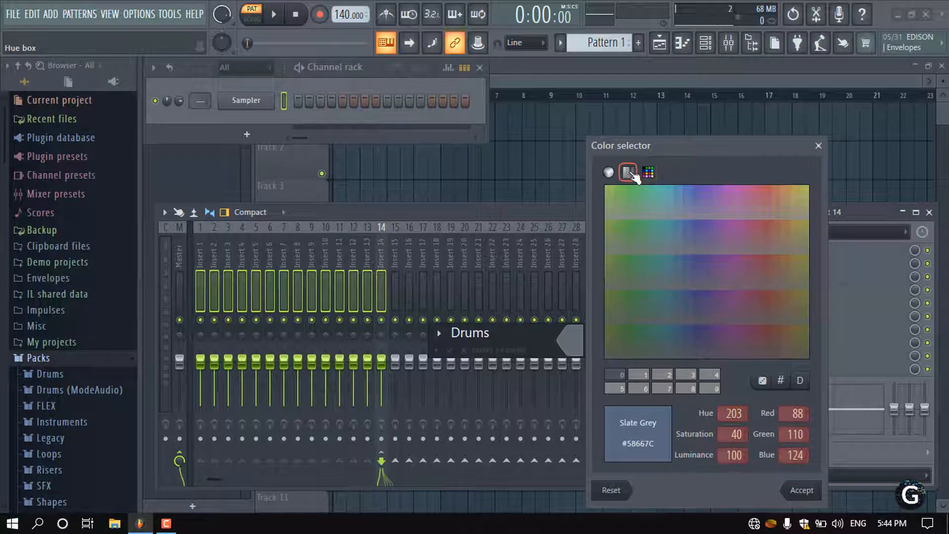
pyautogui.click(630, 196)
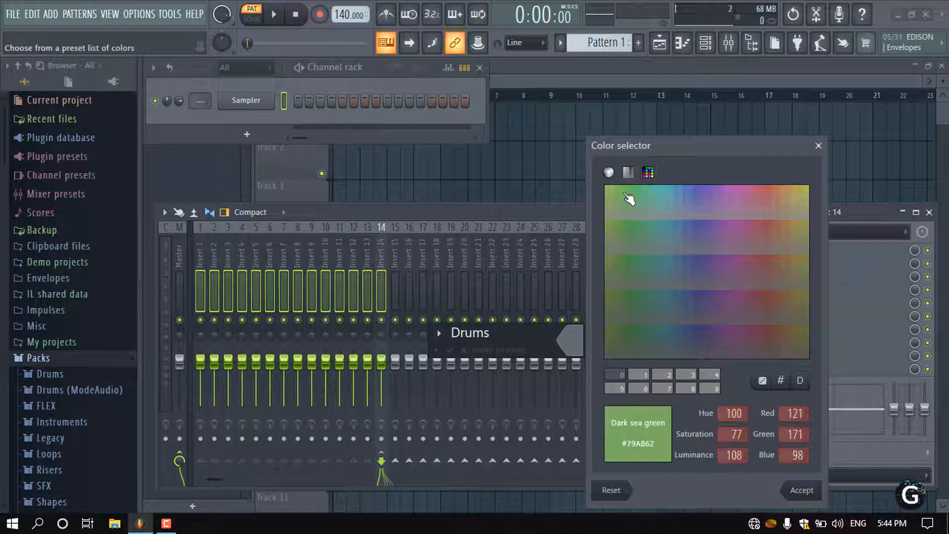
pyautogui.click(803, 490)
pyautogui.press('Return')
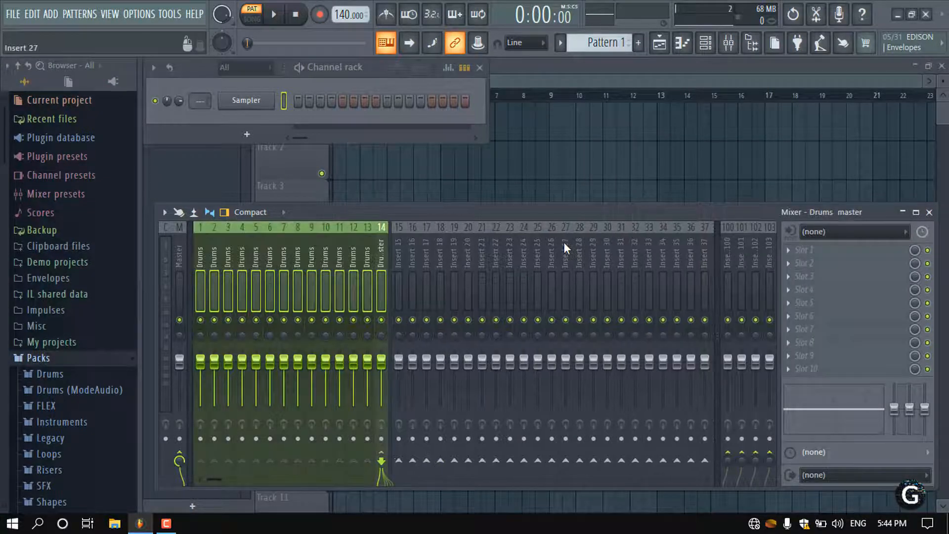
# Create a submix named Leads from mixer inserts 15 to 23, routed to insert 23.
pyautogui.moveTo(350, 250); pyautogui.dragTo(325, 287)
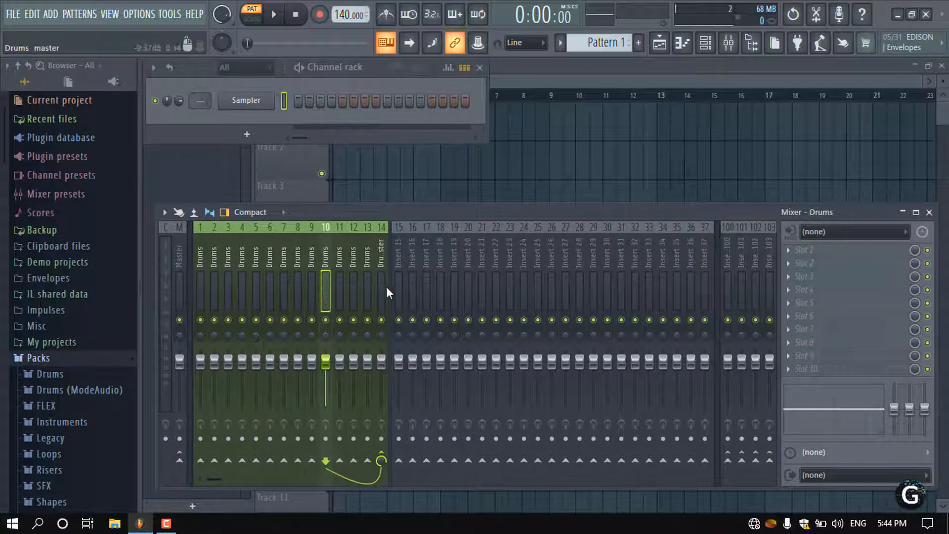
pyautogui.click(402, 296)
pyautogui.moveTo(401, 287); pyautogui.dragTo(506, 303)
pyautogui.rightClick(506, 303)
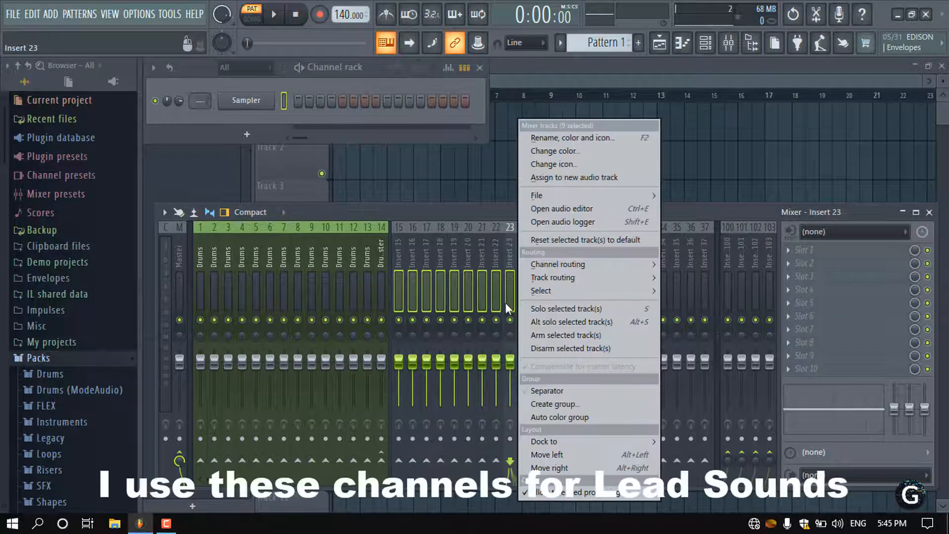
pyautogui.moveTo(640, 282)
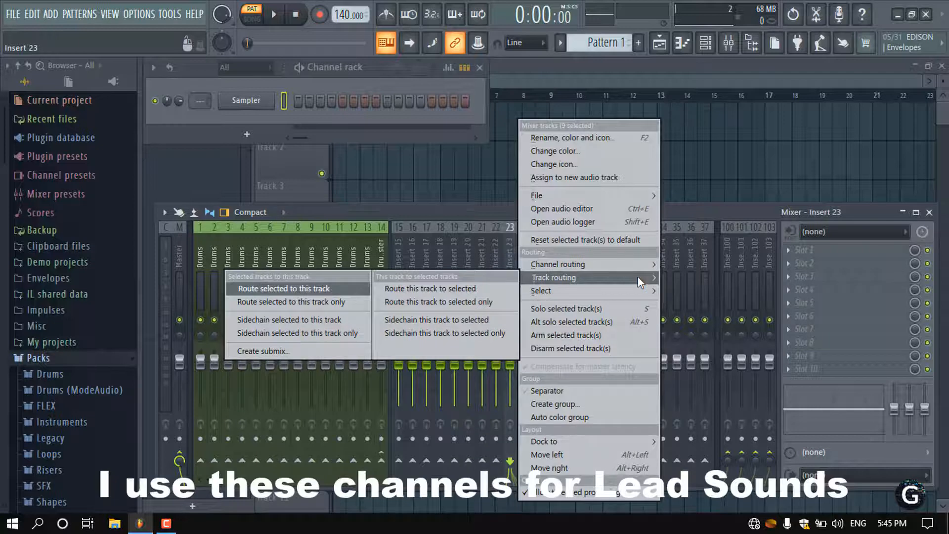
pyautogui.click(300, 349)
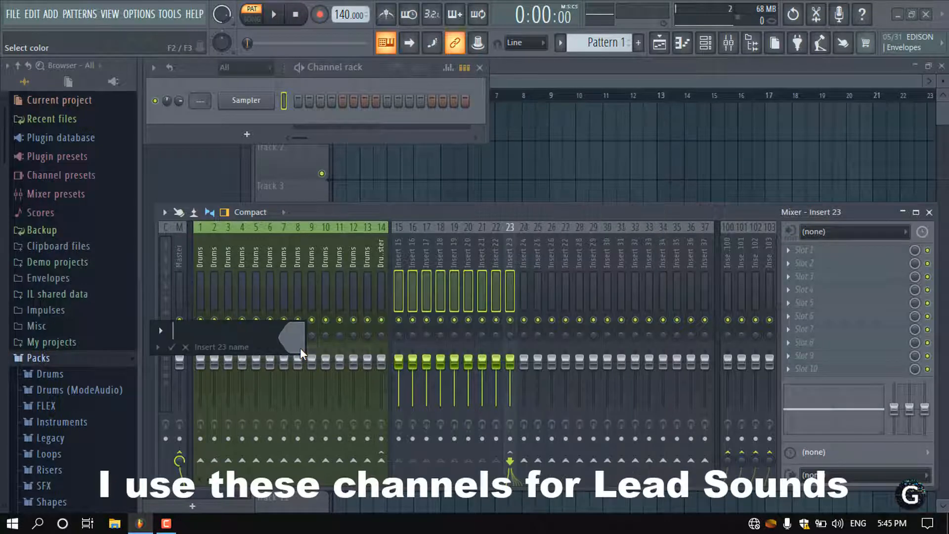
pyautogui.write('Leads')
pyautogui.press('Return')
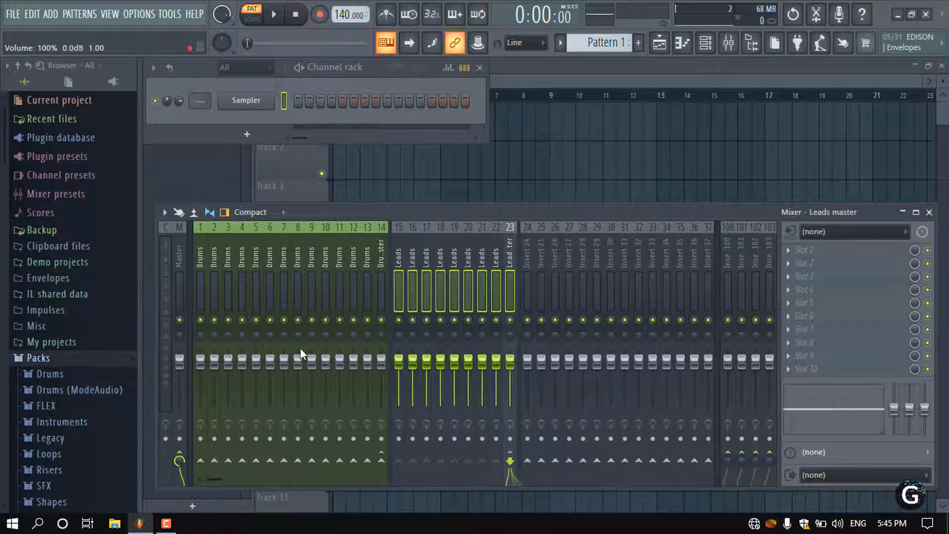
# Change the color of all the selected Leads mixer tracks to a muted red.
pyautogui.rightClick(511, 289)
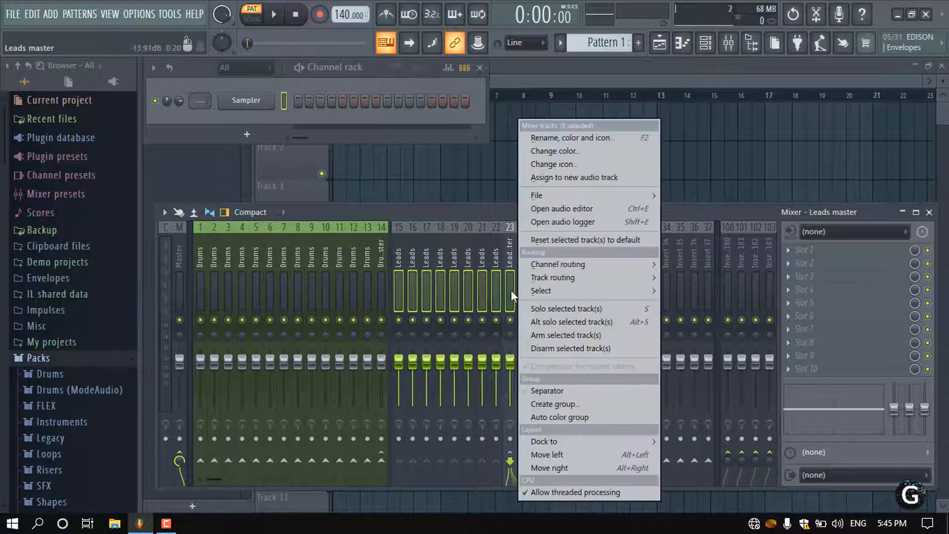
pyautogui.click(574, 152)
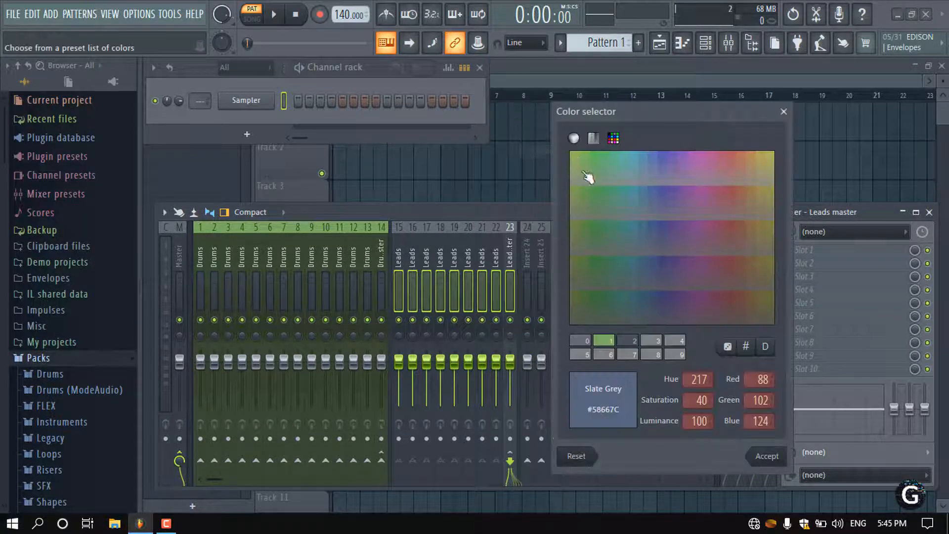
pyautogui.click(737, 191)
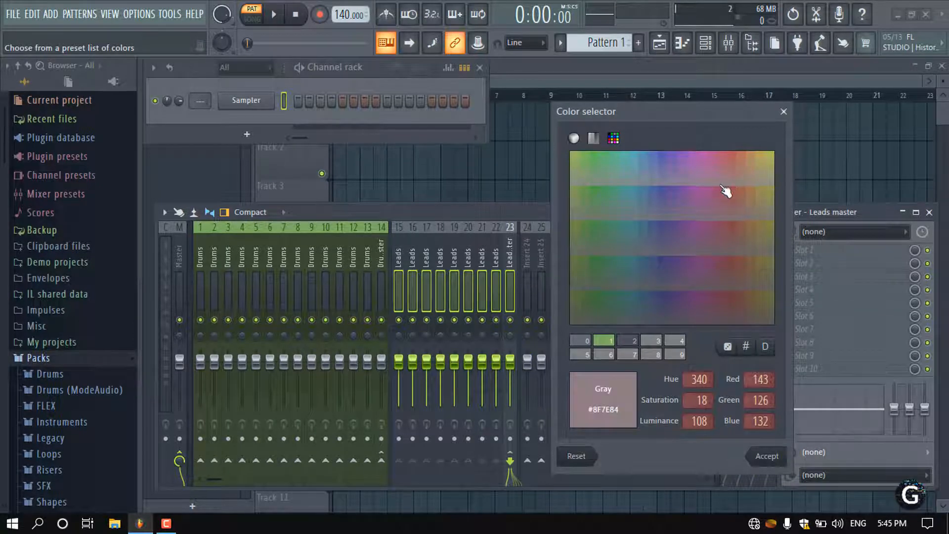
pyautogui.click(730, 197)
pyautogui.click(725, 192)
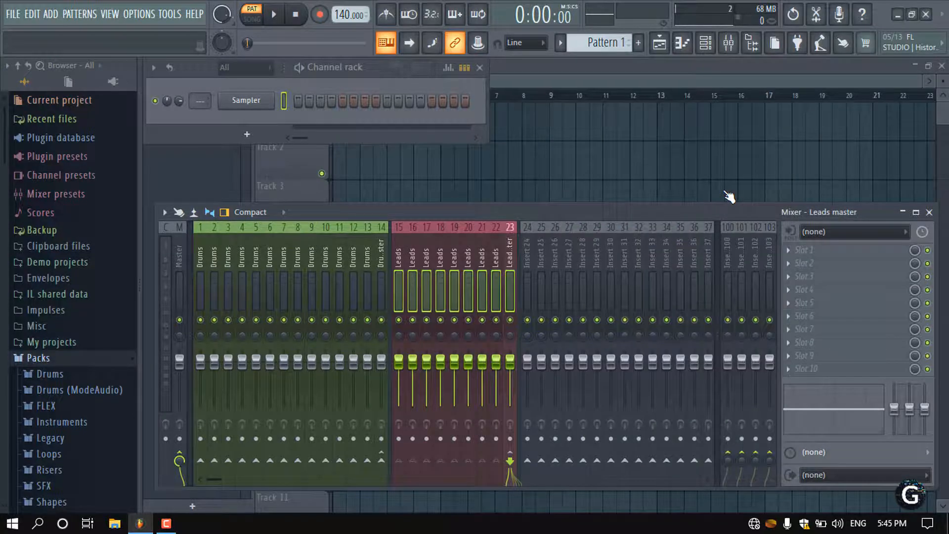
# Create a submix named Pluck from mixer inserts 24 to 28, routed to insert 28.
pyautogui.click(529, 294)
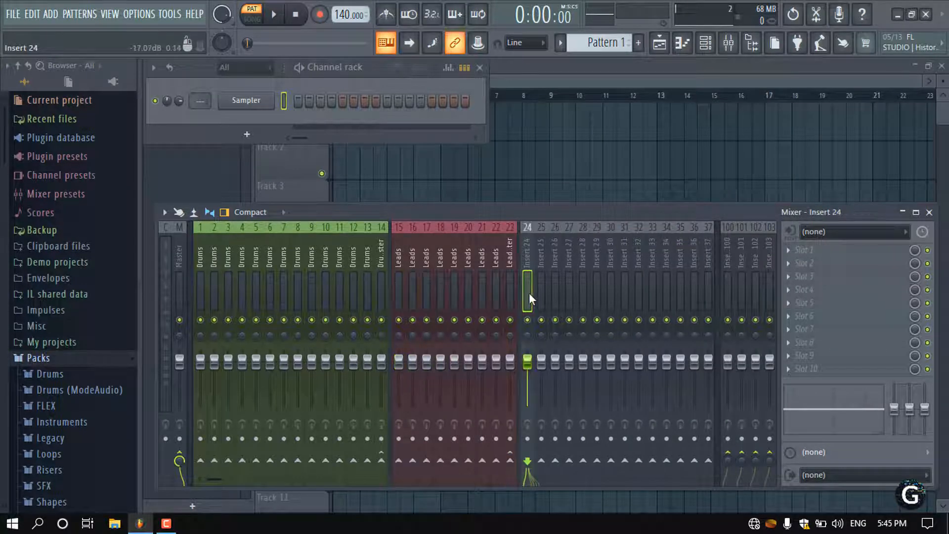
pyautogui.press('Right')
pyautogui.press('Right')
pyautogui.press('Right')
pyautogui.press('Right')
pyautogui.press('Right')
pyautogui.press('Right')
pyautogui.press('Right')
pyautogui.press('Right')
pyautogui.press('Right')
pyautogui.press('Right')
pyautogui.press('Right')
pyautogui.press('Right')
pyautogui.press('Right')
pyautogui.press('Right')
pyautogui.press('Right')
pyautogui.press('Right')
pyautogui.press('Right')
pyautogui.press('Right')
pyautogui.press('Right')
pyautogui.press('Right')
pyautogui.press('Right')
pyautogui.press('Right')
pyautogui.press('Right')
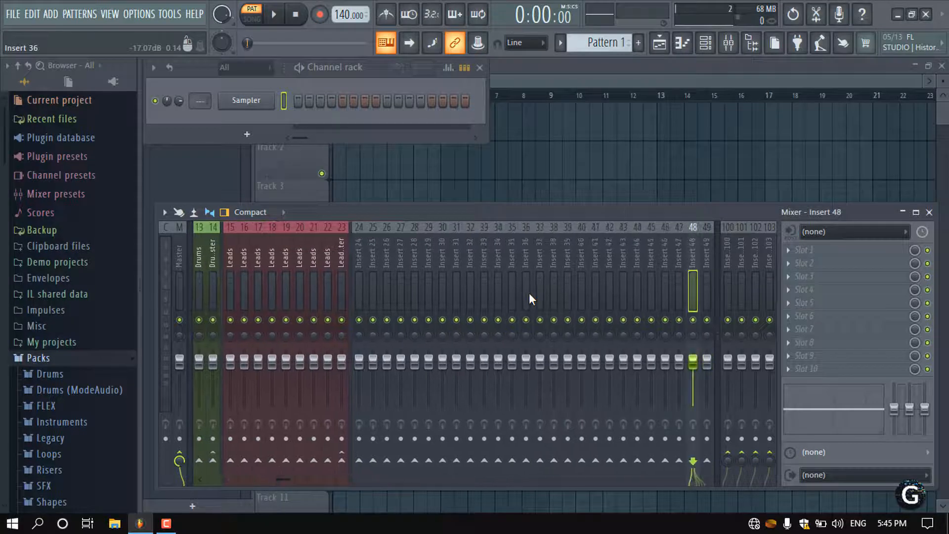
pyautogui.click(358, 299)
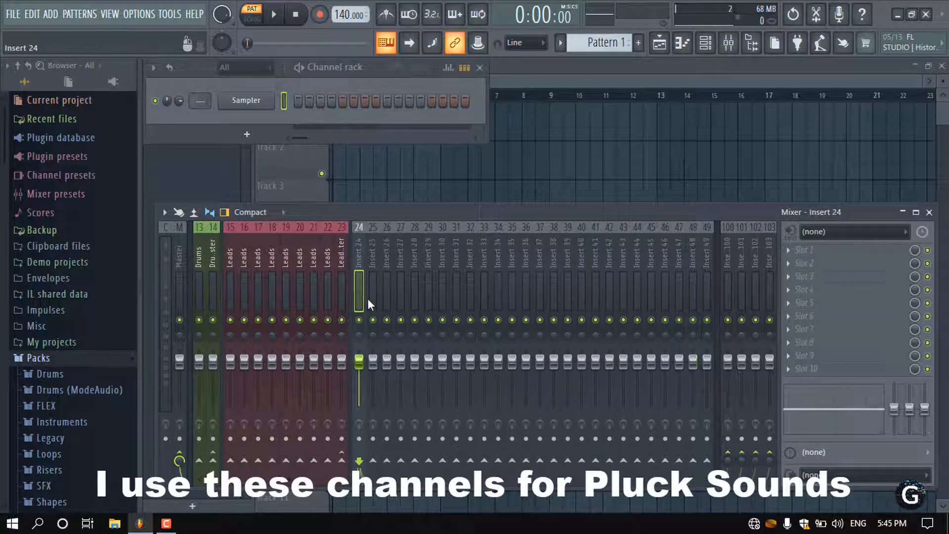
pyautogui.moveTo(375, 298); pyautogui.dragTo(418, 296)
pyautogui.rightClick(418, 296)
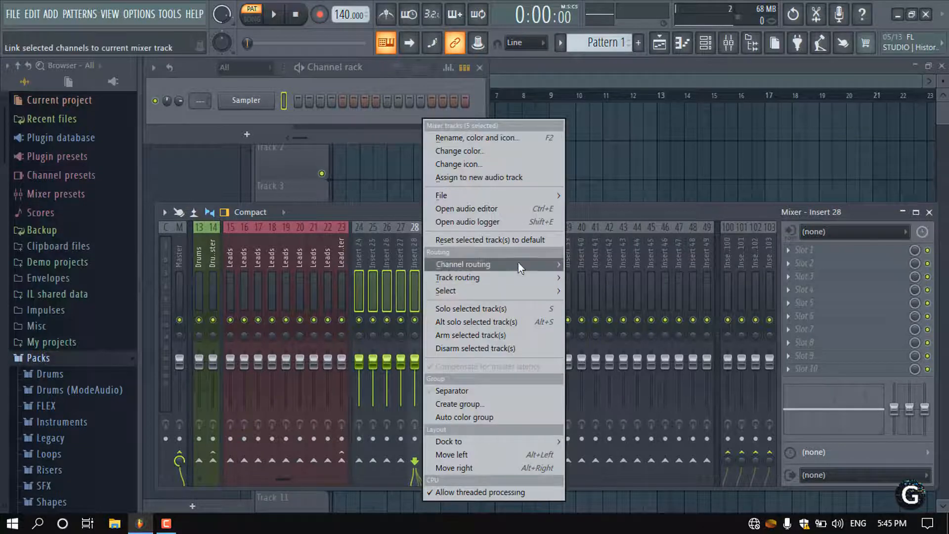
pyautogui.moveTo(527, 275)
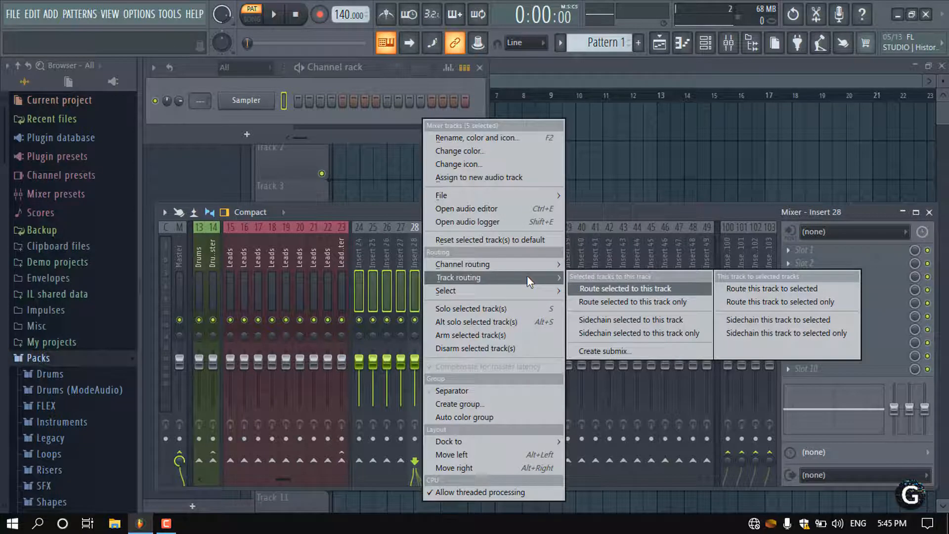
pyautogui.click(595, 350)
pyautogui.write('Pluck')
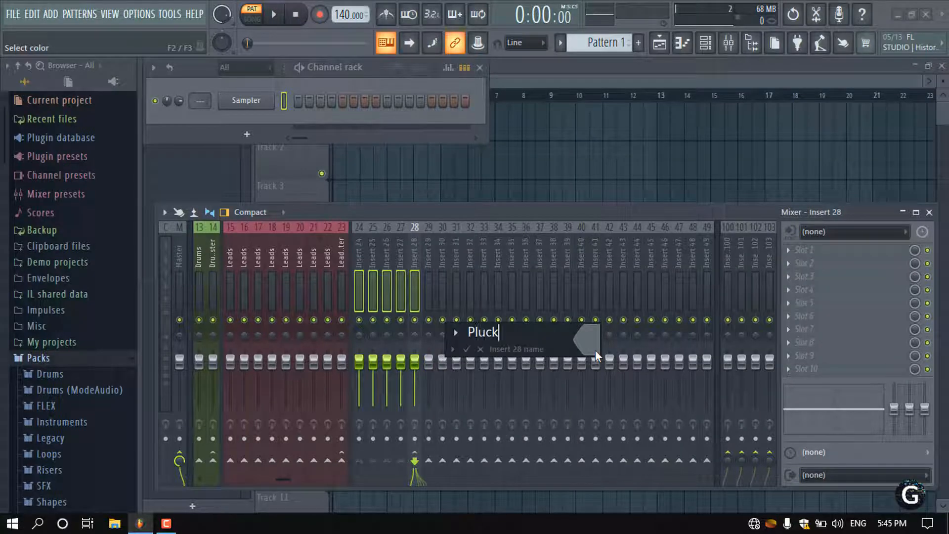
pyautogui.press('Return')
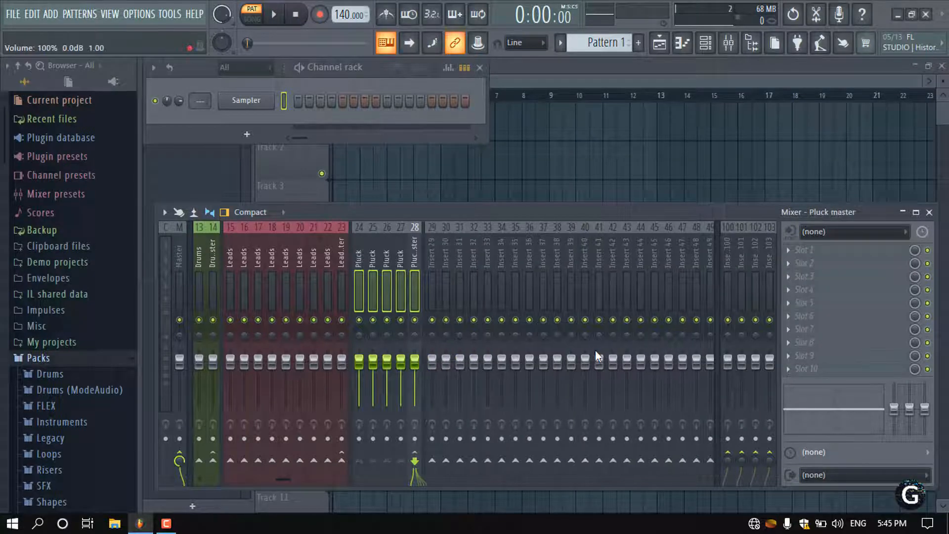
# Change the color of all the selected Pluck mixer tracks to dark slate blue (#555792).
pyautogui.rightClick(416, 290)
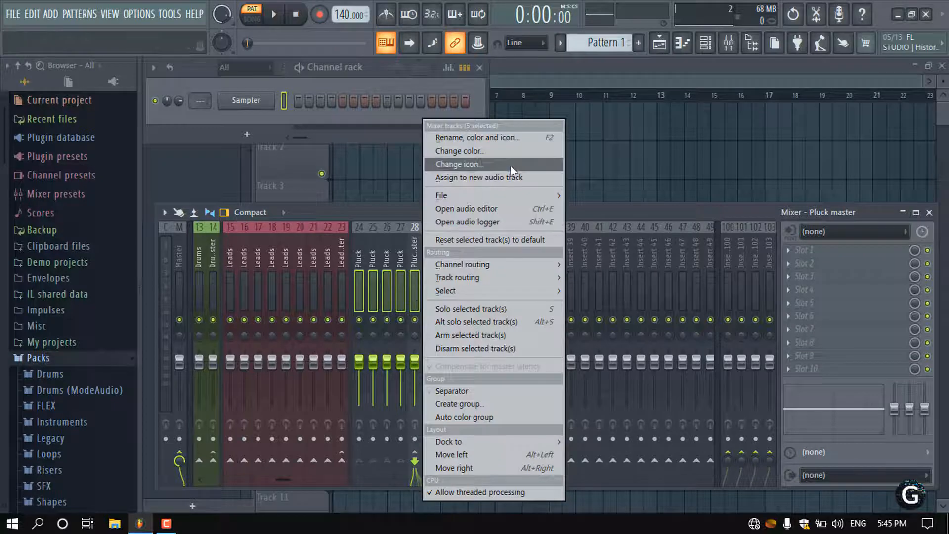
pyautogui.click(525, 151)
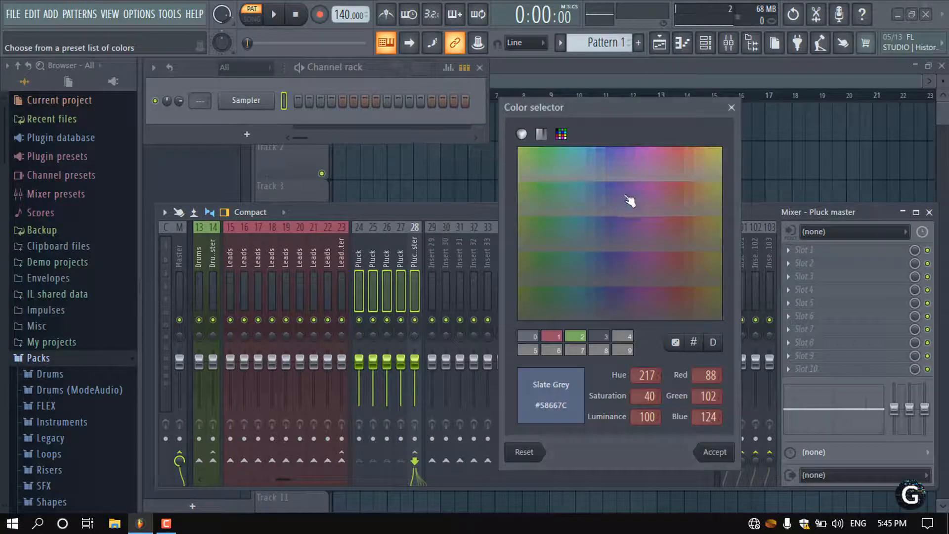
pyautogui.click(612, 191)
pyautogui.click(617, 197)
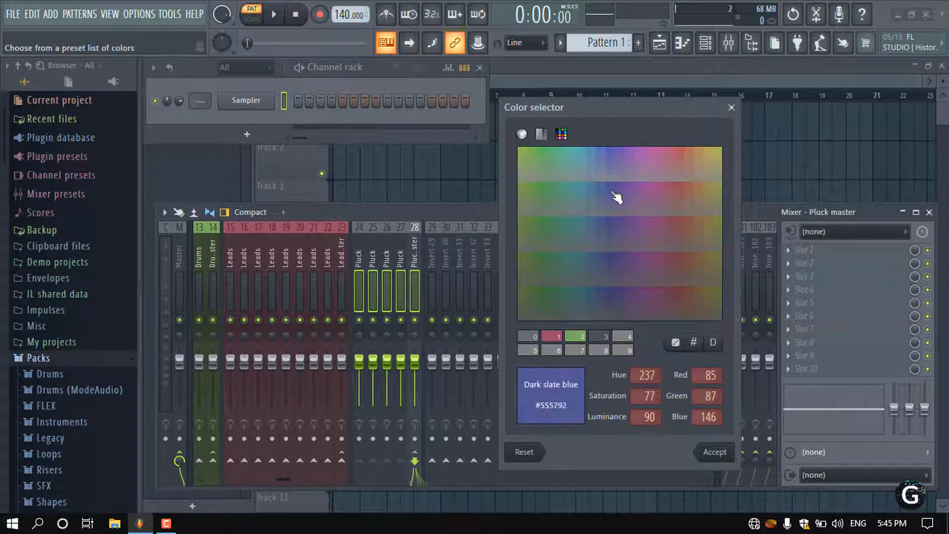
pyautogui.press('Return')
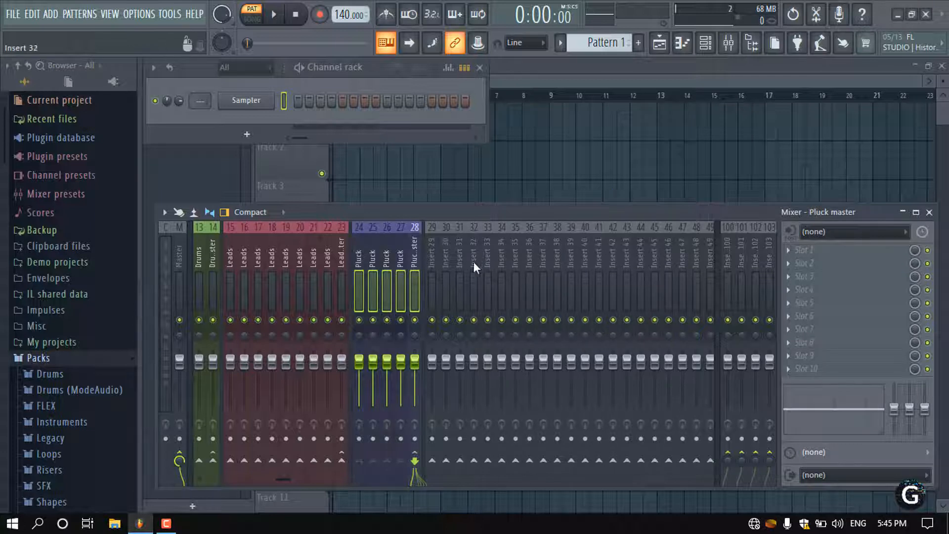
# Start a submix from mixer inserts 29 to 33, routed to insert 33, and name it Pad.
pyautogui.click(431, 269)
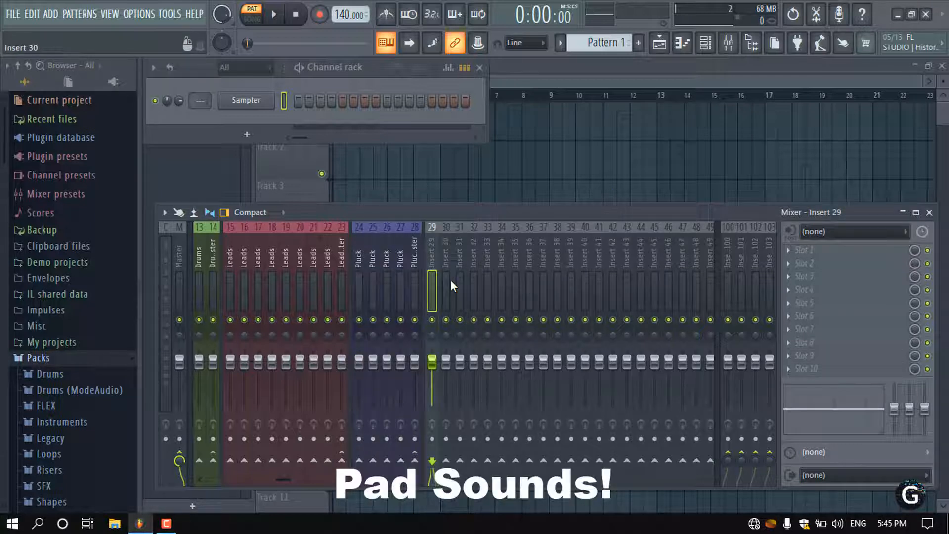
pyautogui.moveTo(450, 280); pyautogui.dragTo(486, 286)
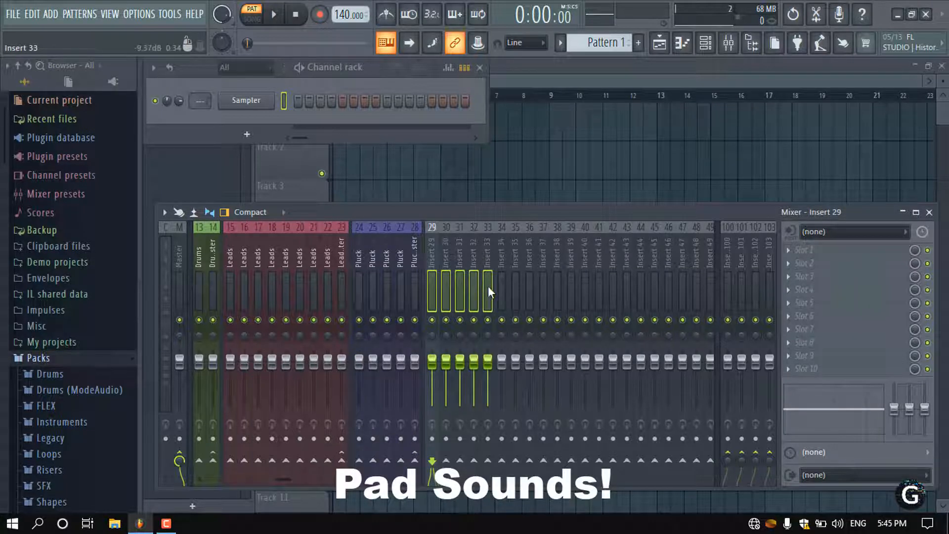
pyautogui.rightClick(488, 285)
pyautogui.moveTo(559, 276)
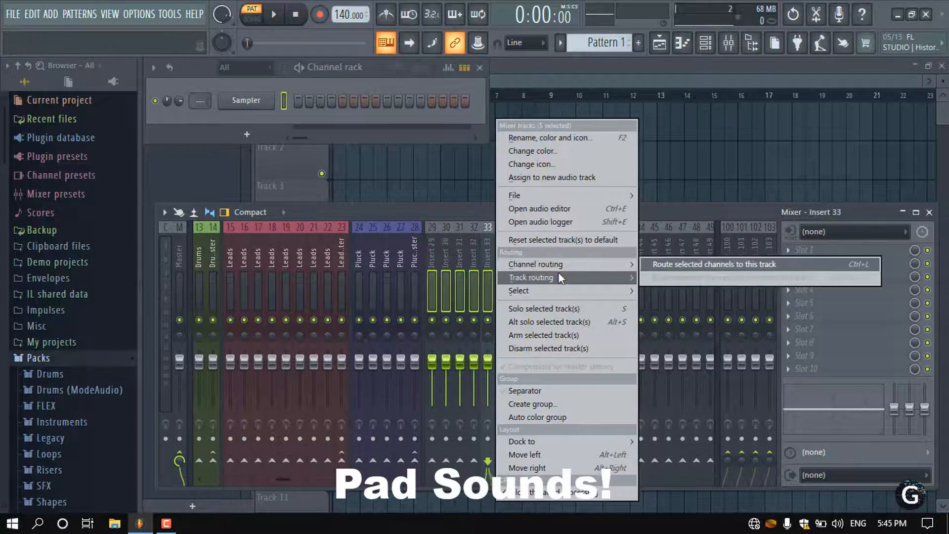
pyautogui.click(685, 352)
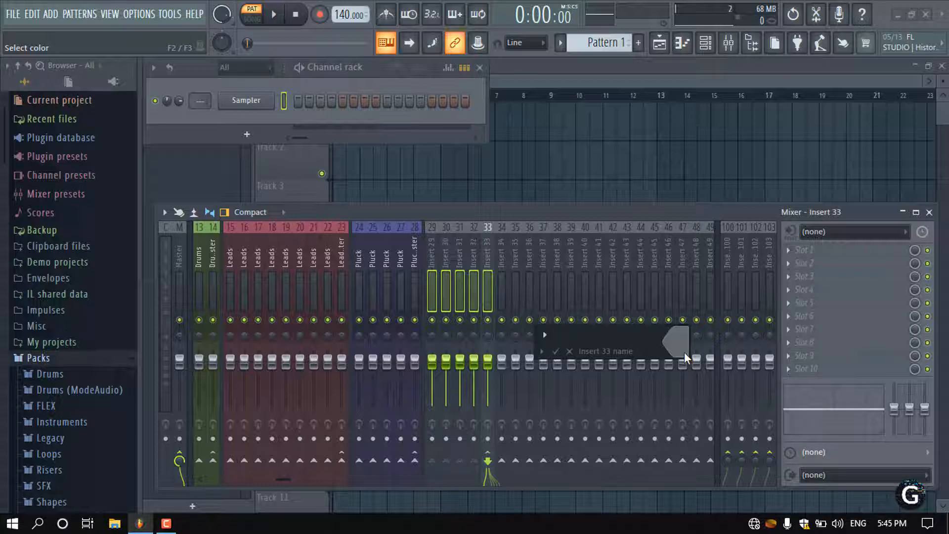
pyautogui.write('Pad')
# Color the Pad submix sienna (#783F40) and finish creating it.
pyautogui.click(676, 338)
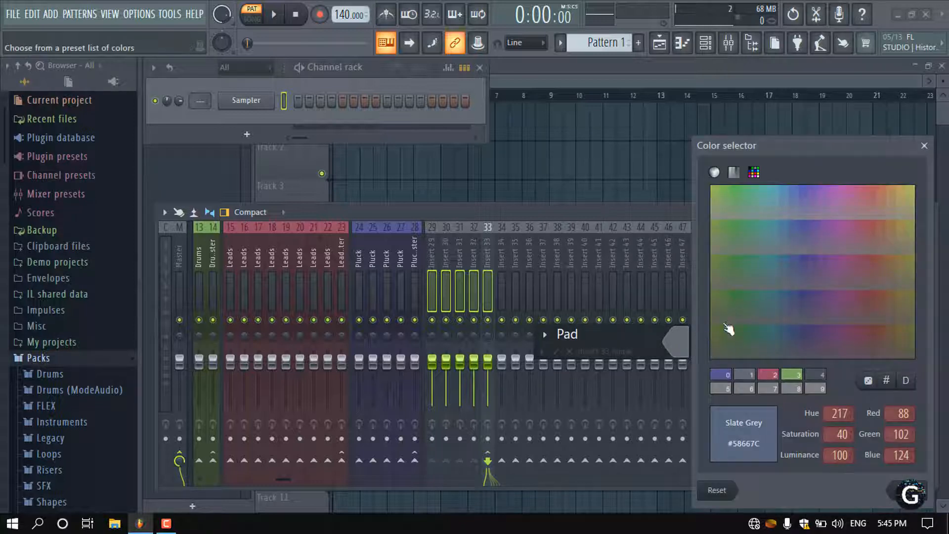
pyautogui.click(875, 302)
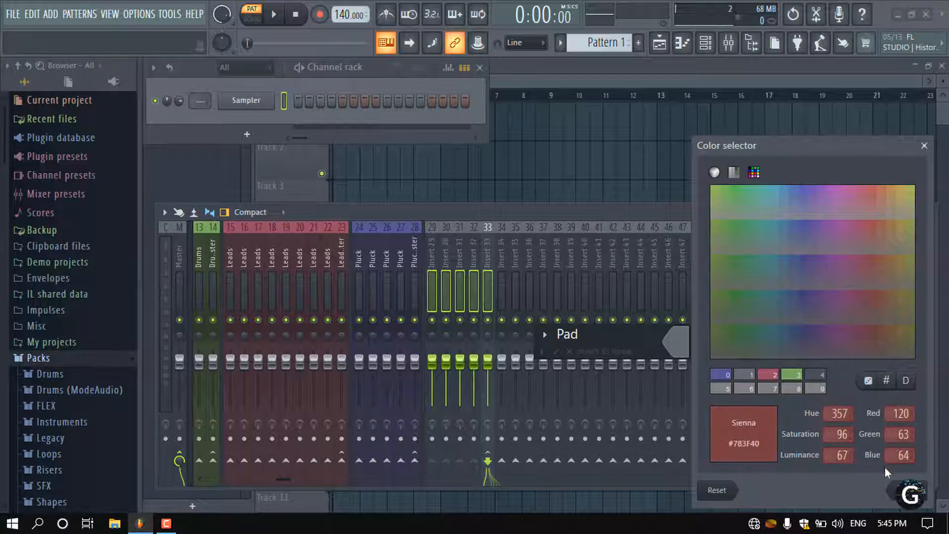
pyautogui.click(910, 490)
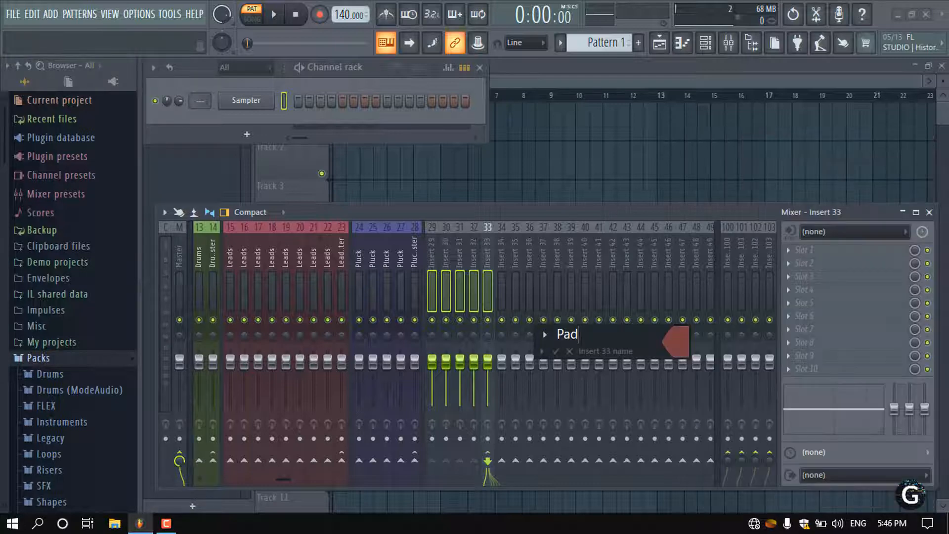
pyautogui.click(556, 351)
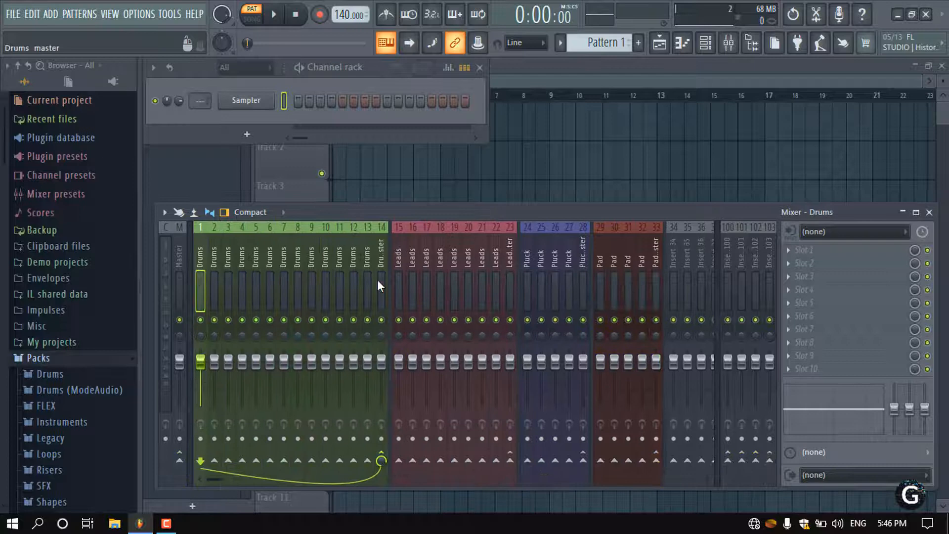
# Load the Grv Kick 13 sample from the Drums pack's kicks into the Sampler channel and set the tempo to 128.
pyautogui.click(49, 374)
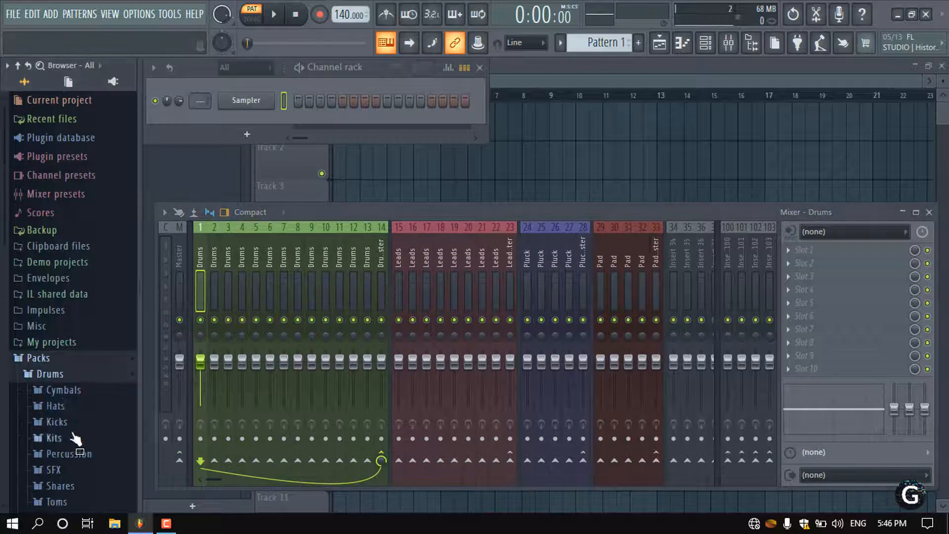
pyautogui.click(62, 422)
pyautogui.click(73, 399)
pyautogui.moveTo(73, 412); pyautogui.dragTo(258, 101)
pyautogui.moveTo(349, 15); pyautogui.dragTo(349, 26)
# Preview percussion samples from the Drums pack and add DNC Clap 2 as a new channel below the kick.
pyautogui.scroll(-12, 43, 329)
pyautogui.click(62, 200)
pyautogui.click(76, 289)
pyautogui.click(75, 286)
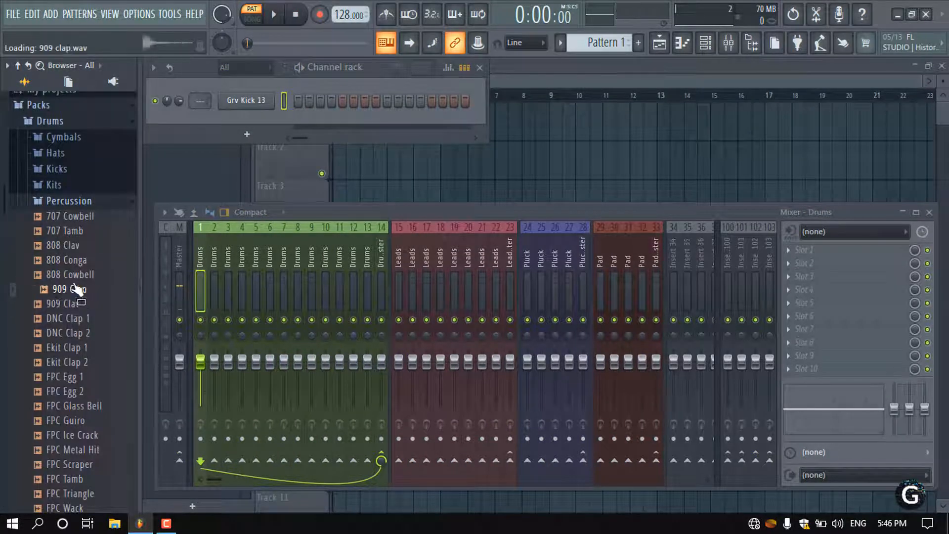
pyautogui.click(70, 274)
pyautogui.click(69, 333)
pyautogui.moveTo(69, 333); pyautogui.dragTo(247, 124)
# Add the Linn Tamb percussion sample as a new channel below the clap.
pyautogui.scroll(-8, 79, 346)
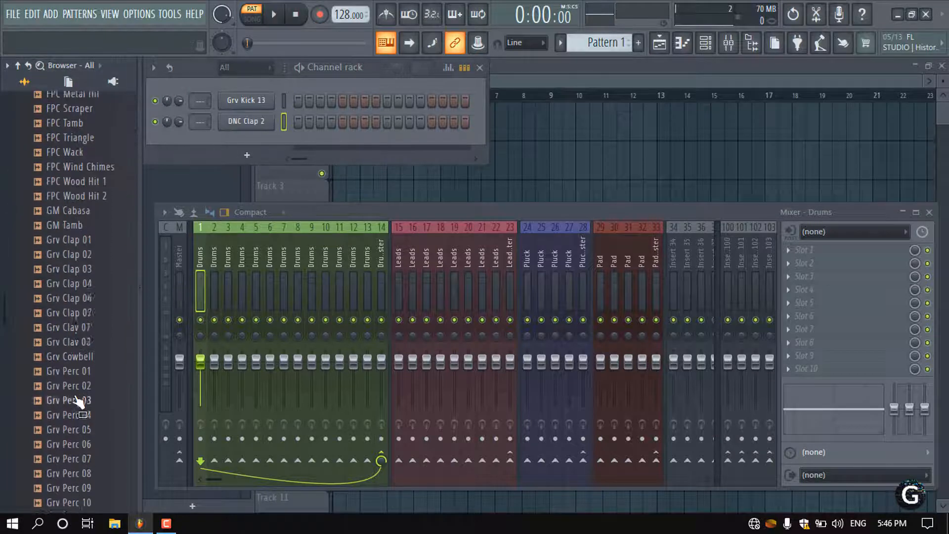
pyautogui.scroll(-4, 75, 386)
pyautogui.click(73, 361)
pyautogui.scroll(-4, 74, 361)
pyautogui.click(72, 276)
pyautogui.moveTo(72, 276); pyautogui.dragTo(258, 143)
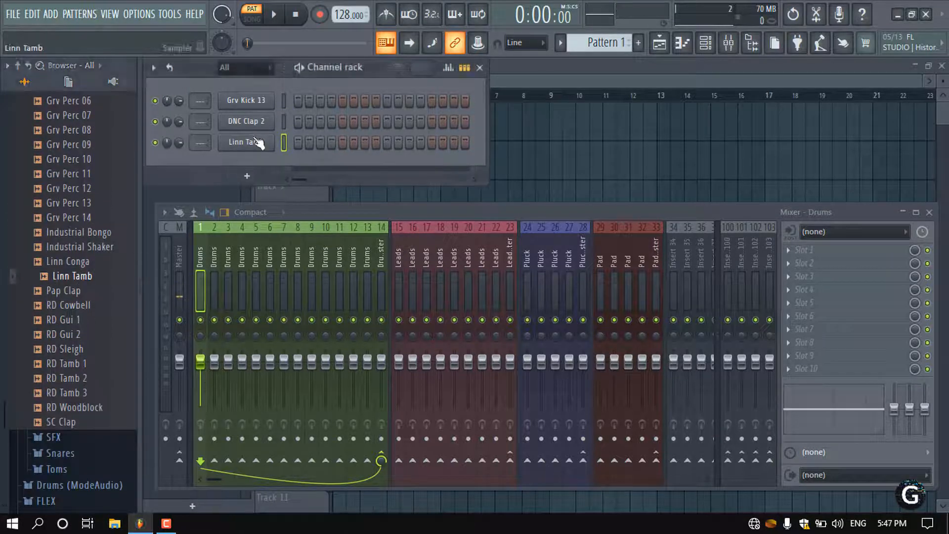
# Preview the Drums pack's hats and add Ekit 6 Hat and Grv CH 11 as two new channels.
pyautogui.scroll(12, 59, 257)
pyautogui.scroll(-1, 50, 218)
pyautogui.click(60, 139)
pyautogui.click(70, 212)
pyautogui.click(80, 445)
pyautogui.scroll(-3, 81, 445)
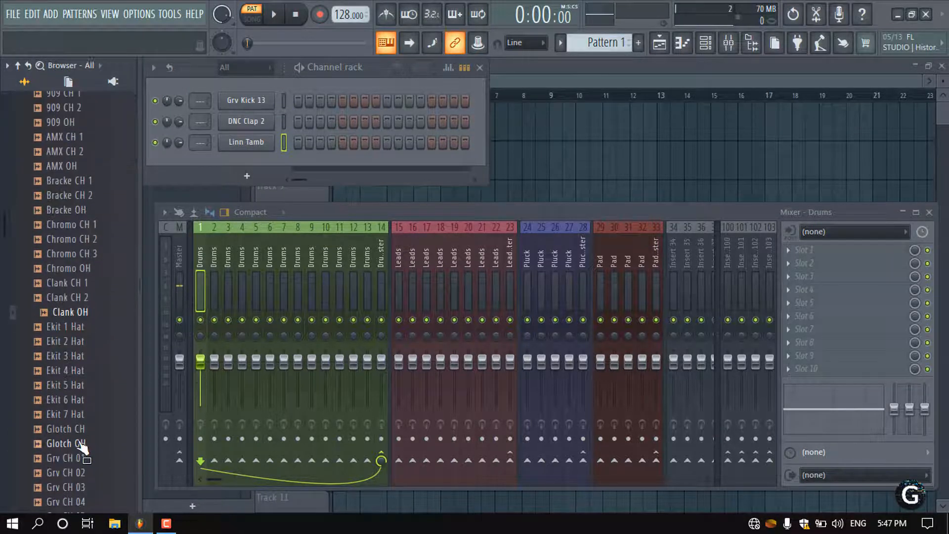
pyautogui.moveTo(64, 400); pyautogui.dragTo(249, 154)
pyautogui.scroll(-4, 74, 435)
pyautogui.moveTo(63, 454); pyautogui.dragTo(267, 183)
# Add the 808 Snare sample from the Drums pack's snares as a new channel below Grv CH 11.
pyautogui.scroll(-10, 77, 243)
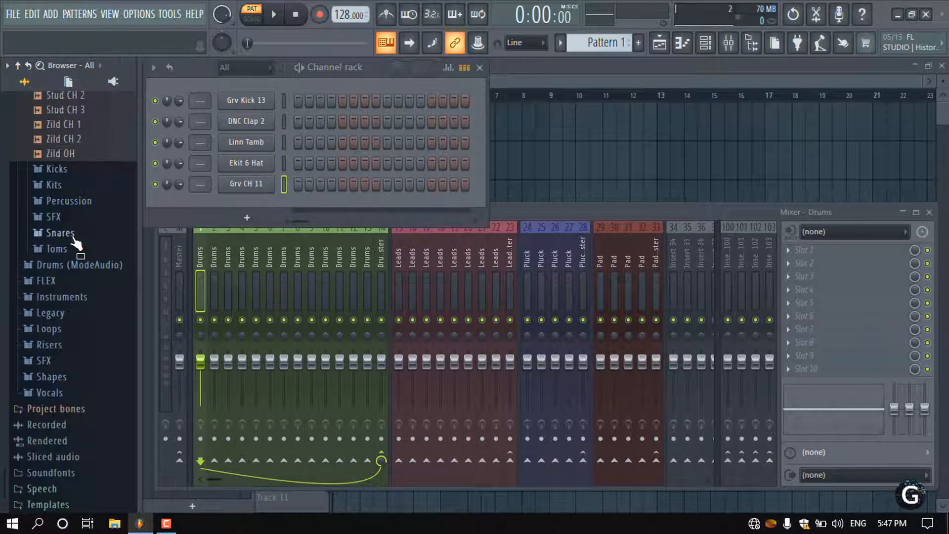
pyautogui.click(61, 233)
pyautogui.moveTo(71, 292); pyautogui.dragTo(256, 207)
# Select all six drum channels and clear the custom name of mixer tracks 1 to 6.
pyautogui.click(284, 101)
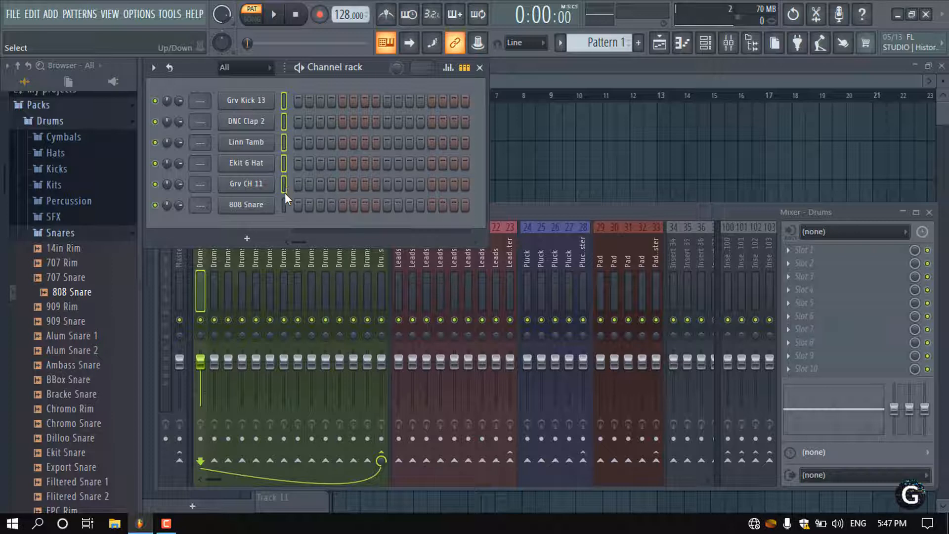
pyautogui.click(525, 213)
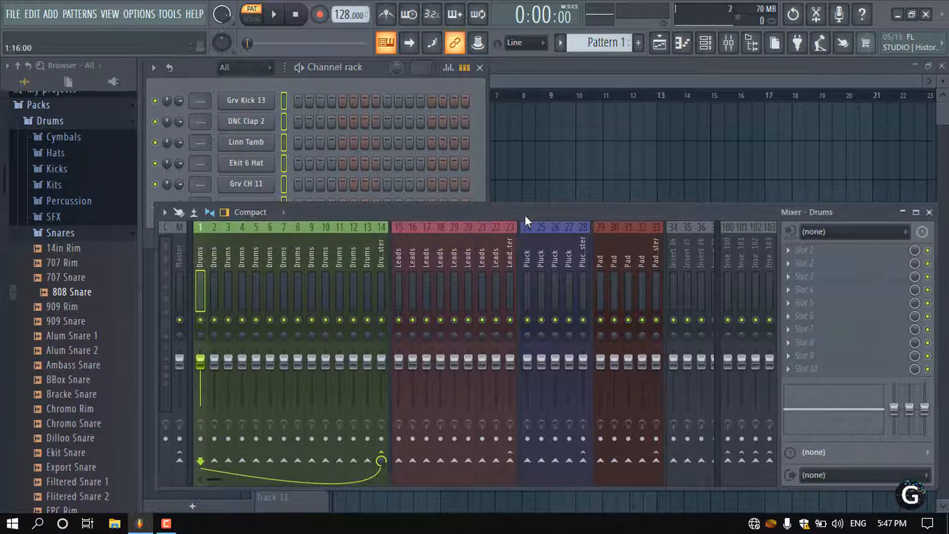
pyautogui.moveTo(218, 285); pyautogui.dragTo(268, 288)
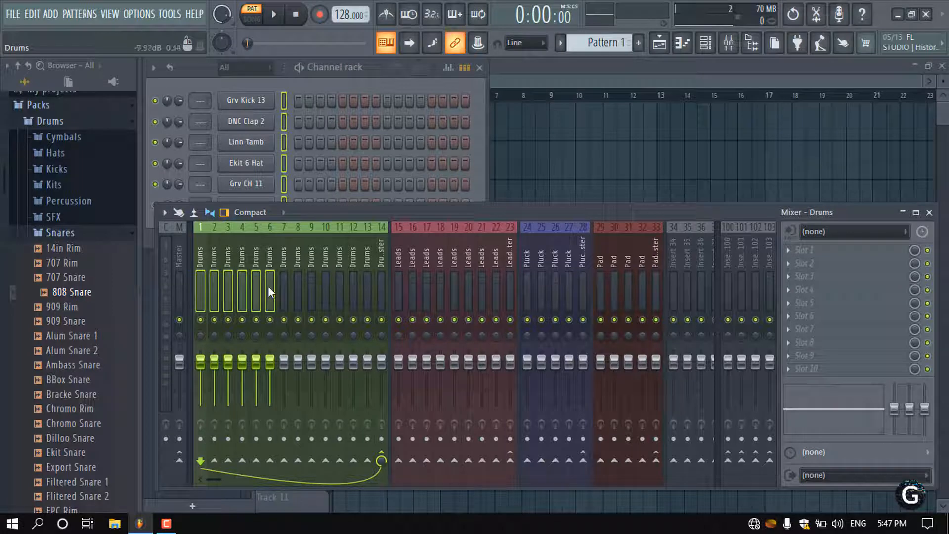
pyautogui.rightClick(268, 286)
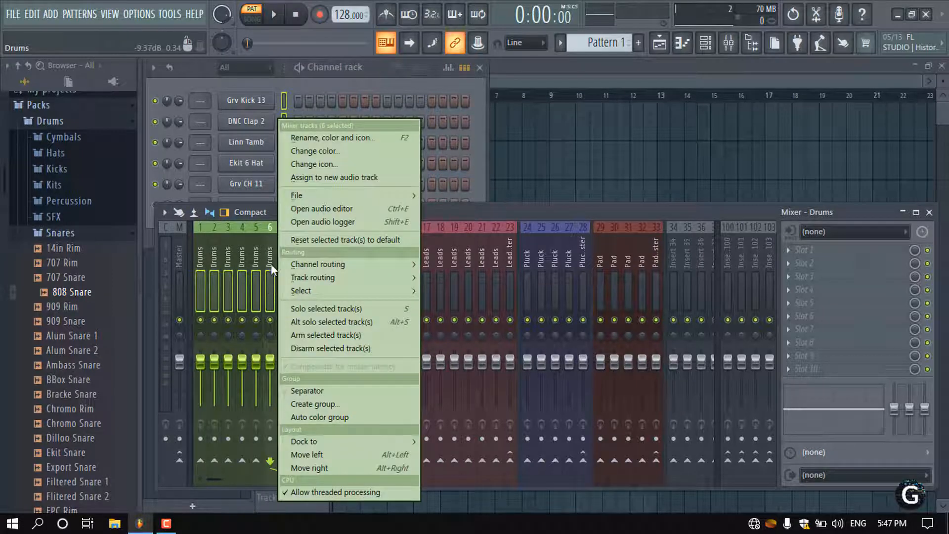
pyautogui.click(325, 142)
pyautogui.press('BackSpace')
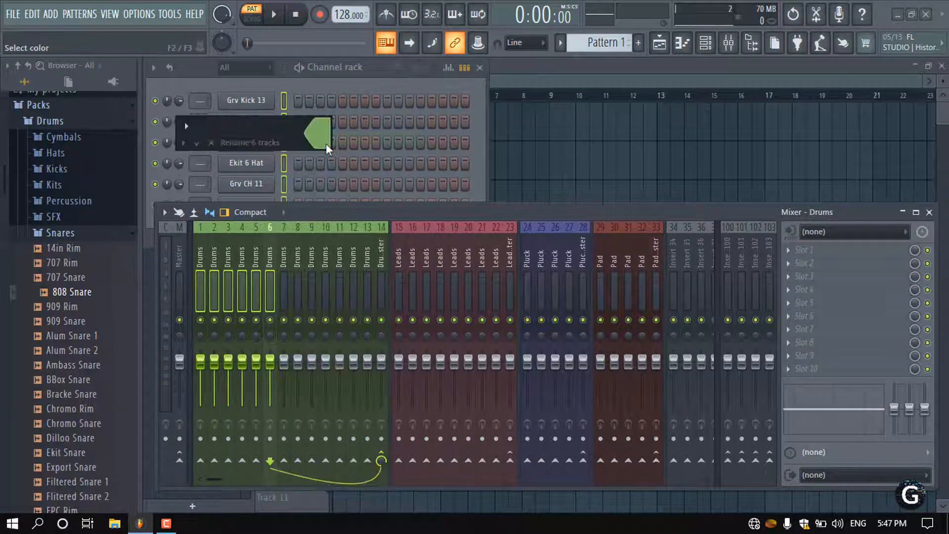
pyautogui.press('Return')
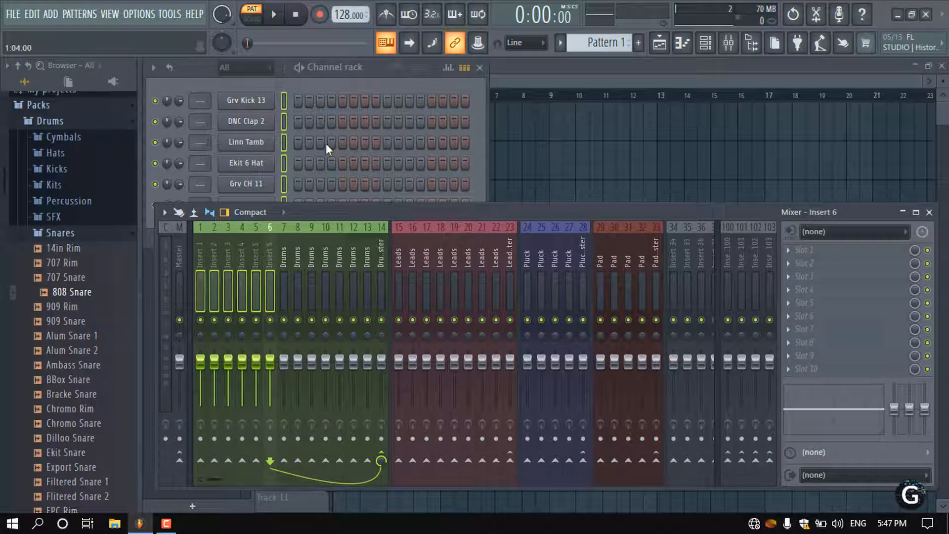
# Route the selected channels one per track to mixer tracks 1 to 6 and move the mixer below the channel rack.
pyautogui.rightClick(269, 286)
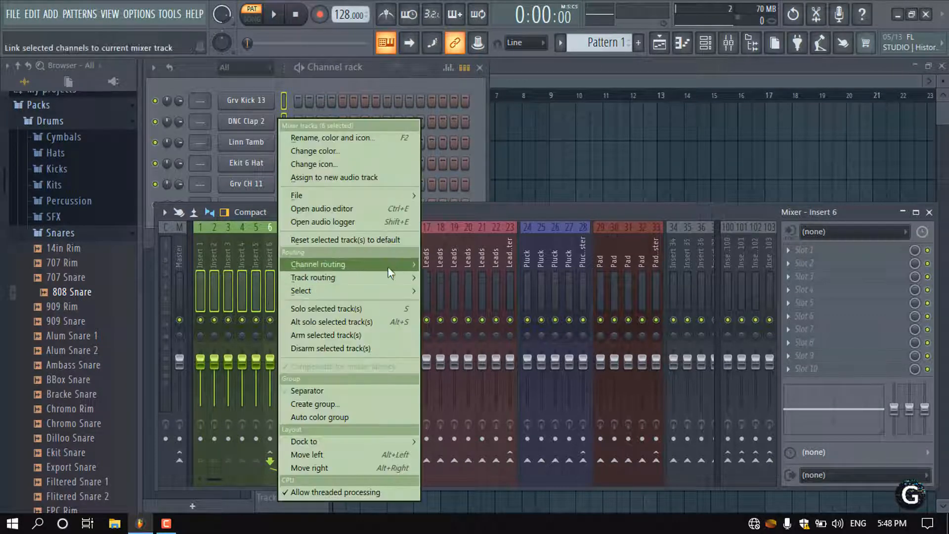
pyautogui.moveTo(391, 271)
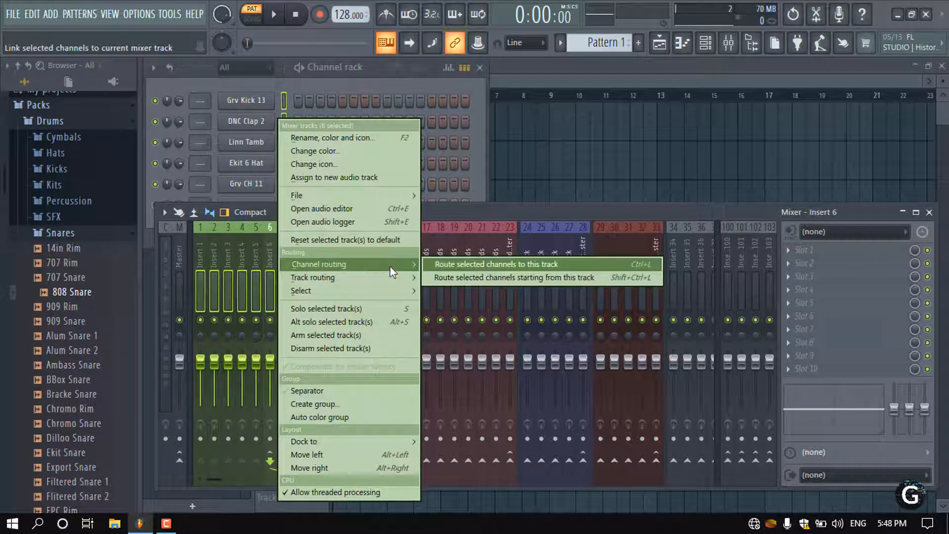
pyautogui.click(471, 277)
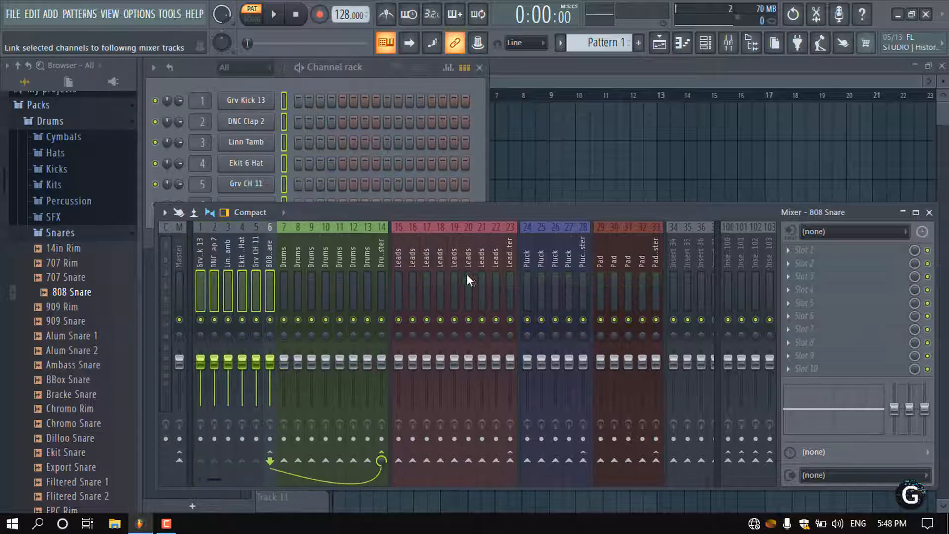
pyautogui.moveTo(325, 213); pyautogui.dragTo(318, 239)
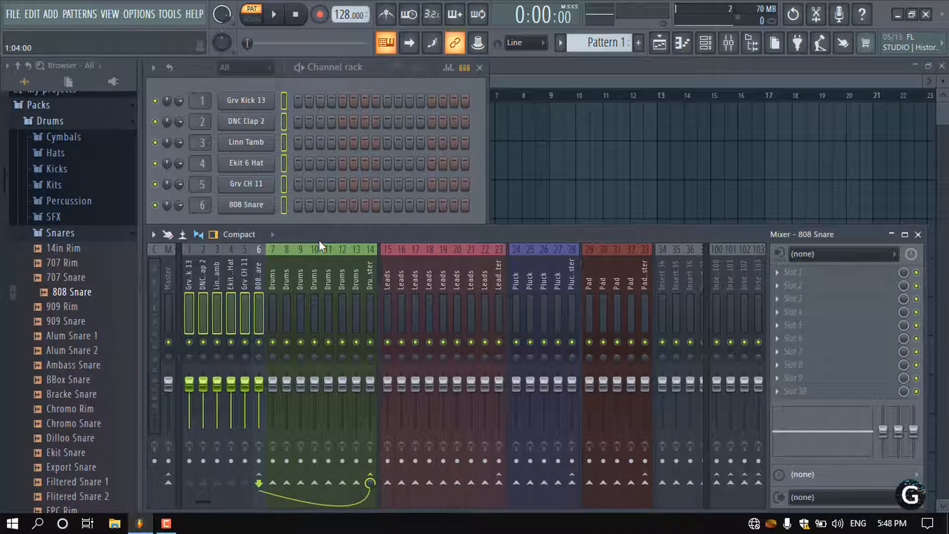
# Select mixer tracks 1 to 14 and change their color to a yellowish green.
pyautogui.click(201, 267)
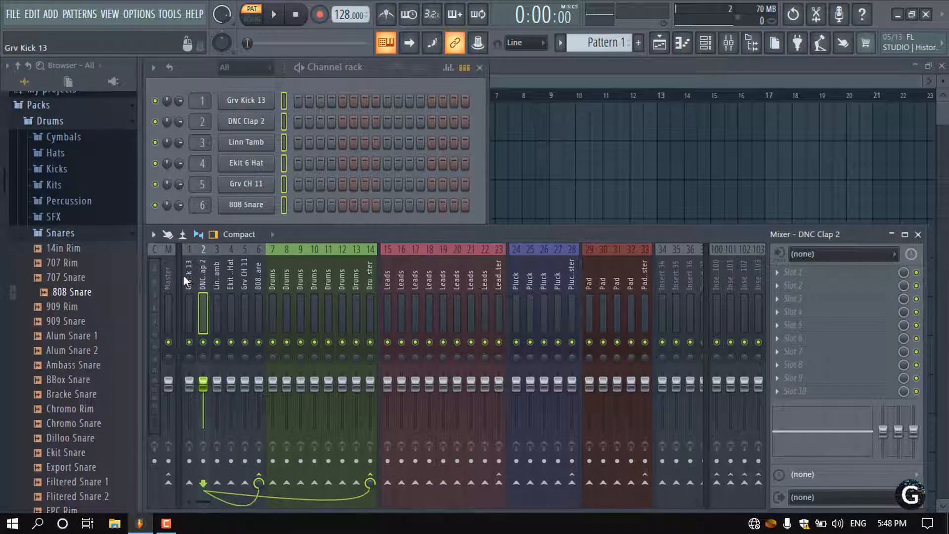
pyautogui.click(184, 276)
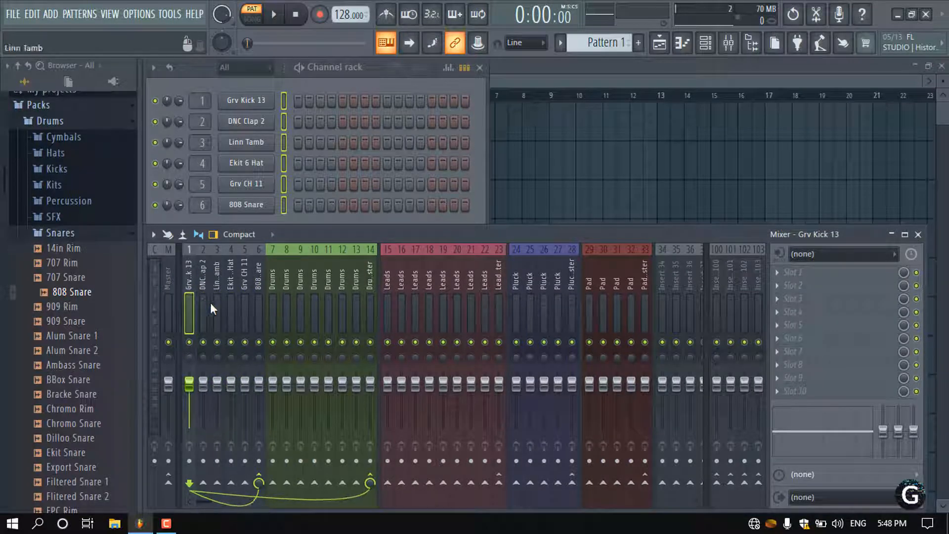
pyautogui.moveTo(209, 302); pyautogui.dragTo(366, 300)
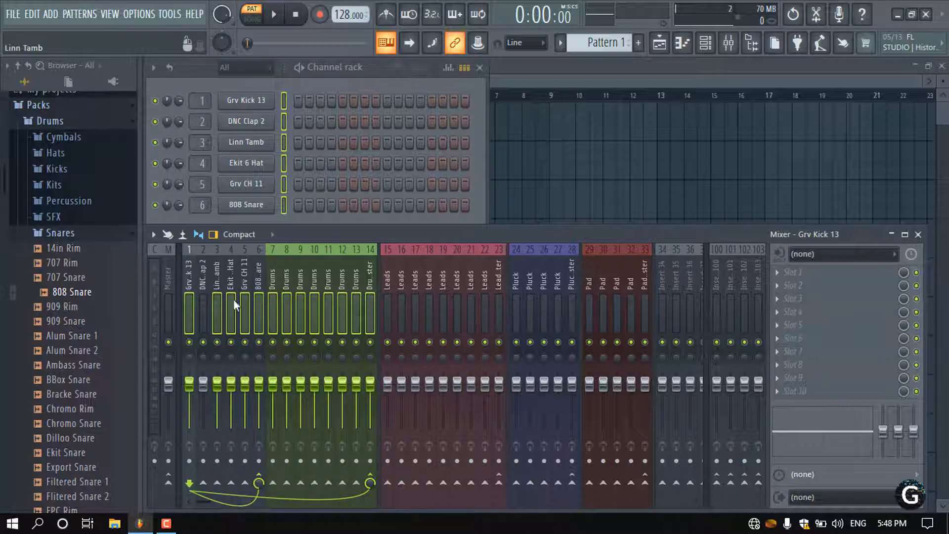
pyautogui.keyDown('ctrl'); pyautogui.click(203, 300); pyautogui.keyUp('ctrl')
pyautogui.rightClick(198, 306)
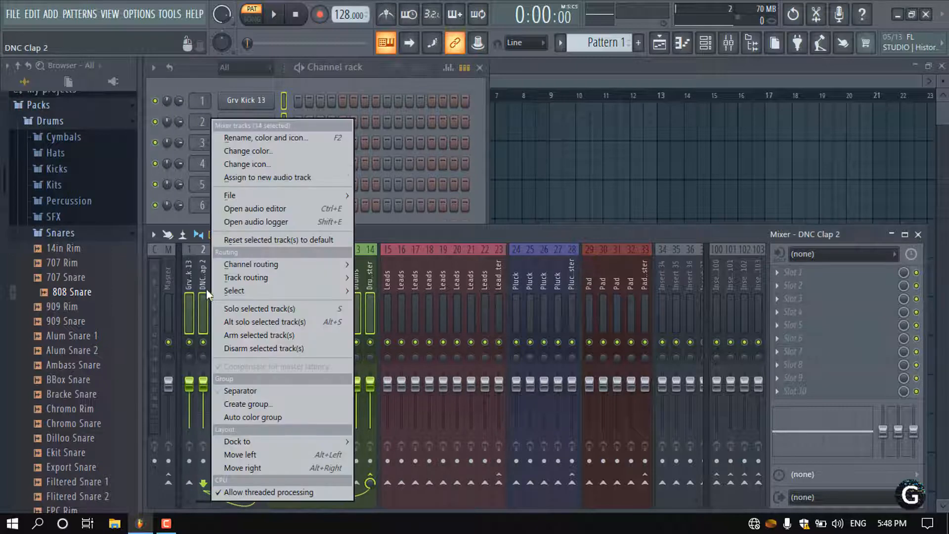
pyautogui.click(296, 151)
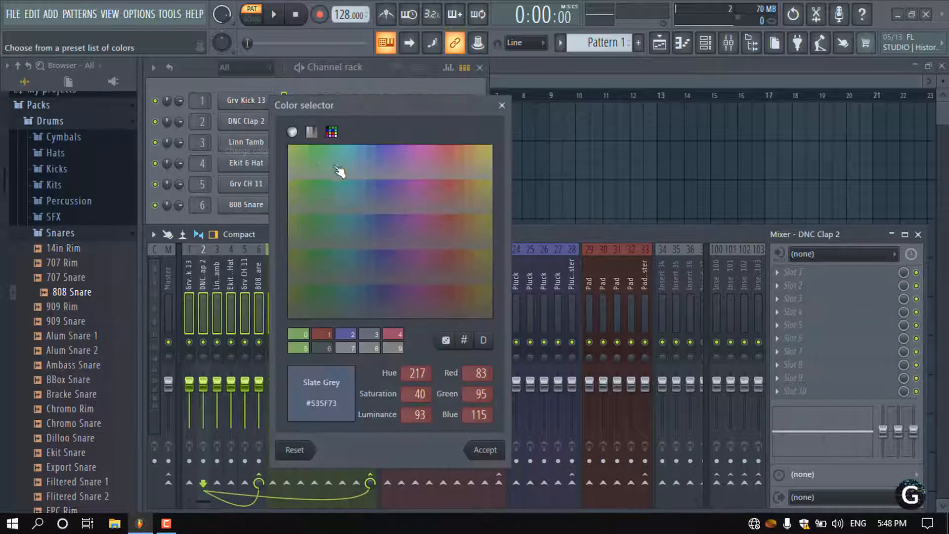
pyautogui.click(296, 157)
pyautogui.click(485, 450)
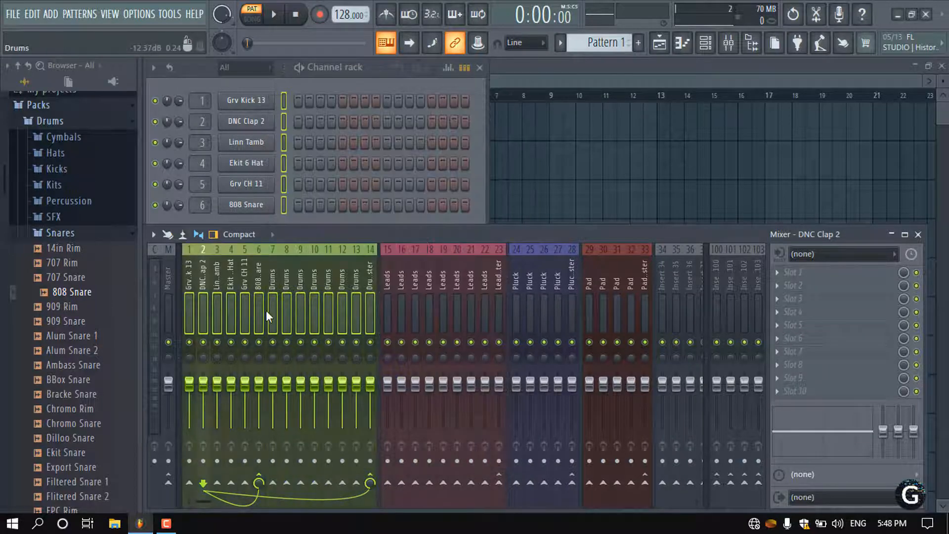
pyautogui.click(213, 311)
pyautogui.click(198, 308)
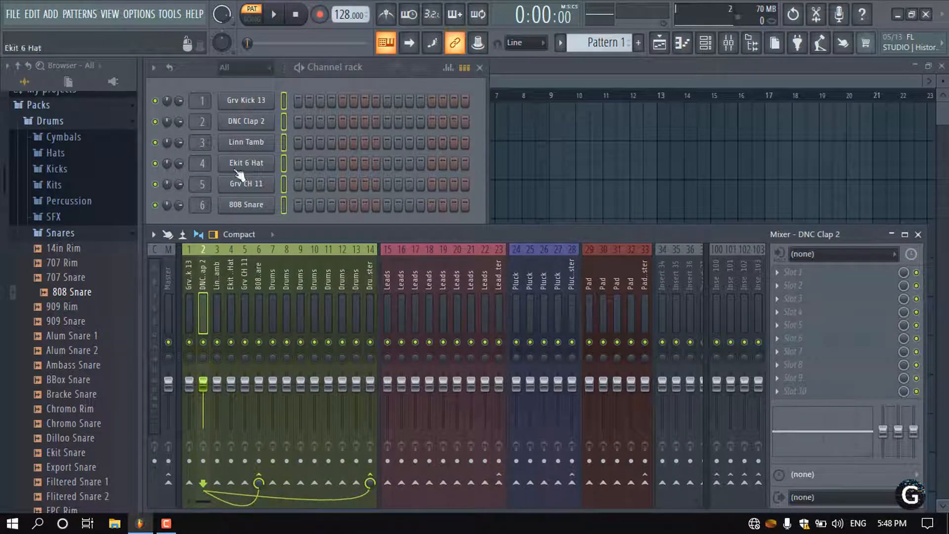
# Fill each 4 steps on Grv Kick 13, place DNC Clap 2 hits on steps 5 and 13, and start playback.
pyautogui.rightClick(243, 100)
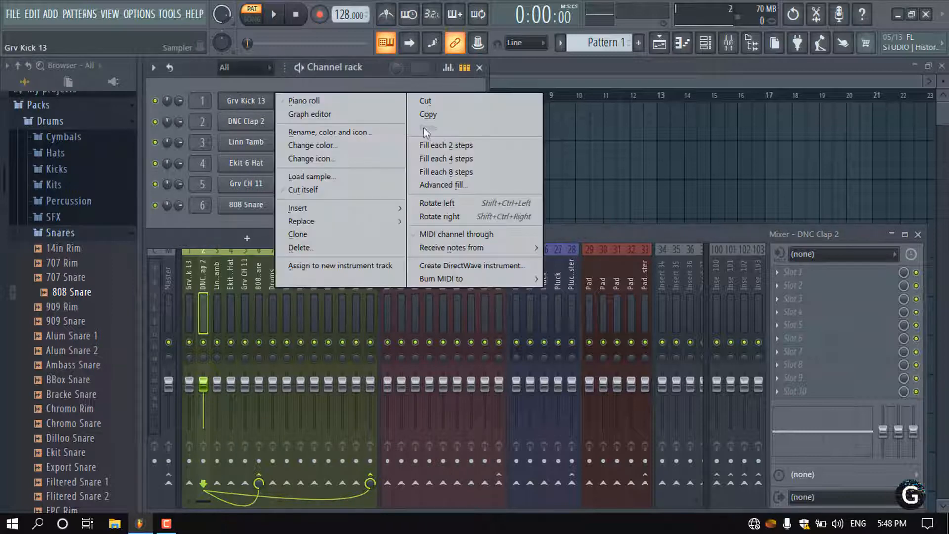
pyautogui.click(462, 156)
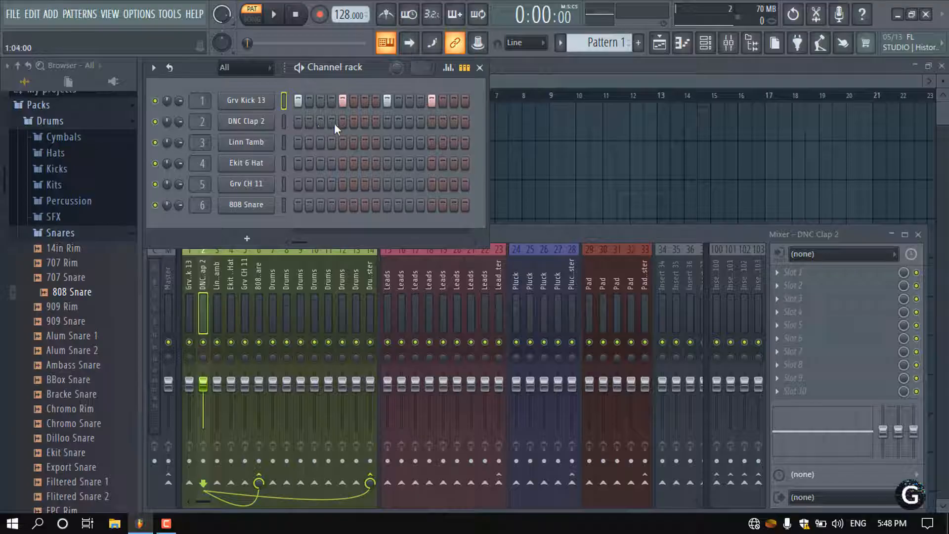
pyautogui.click(342, 121)
pyautogui.press('space')
pyautogui.click(432, 122)
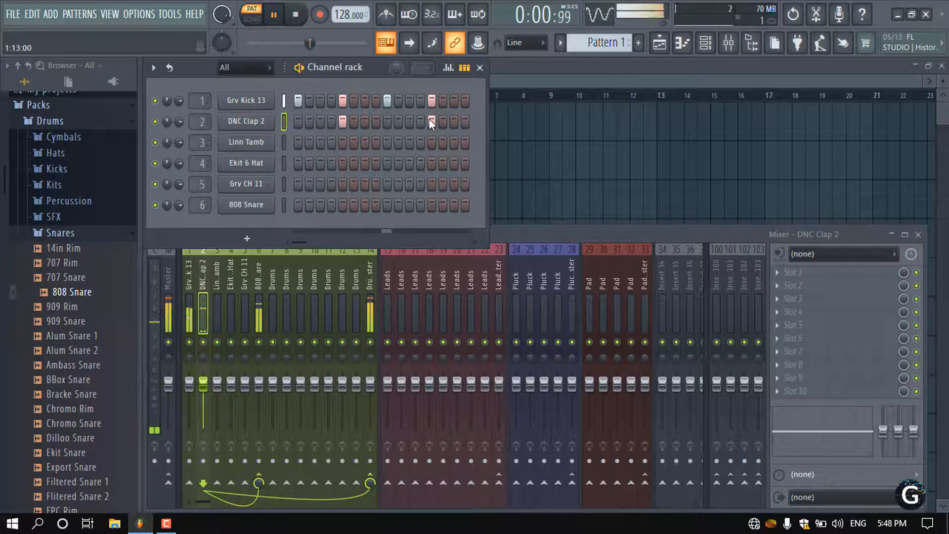
# Place Linn Tamb hits on steps 3, 7, 11 and 15 of the pattern.
pyautogui.click(320, 142)
pyautogui.click(366, 142)
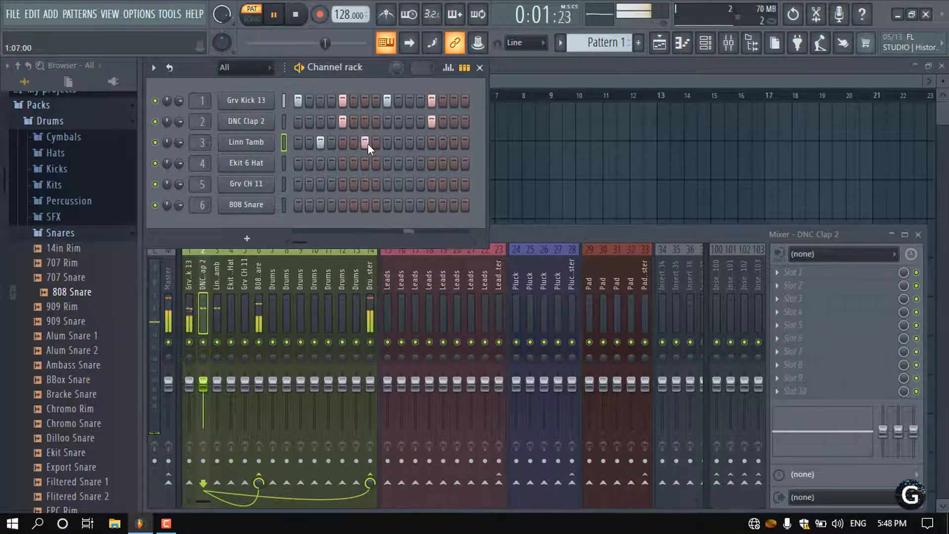
pyautogui.click(409, 143)
pyautogui.click(454, 142)
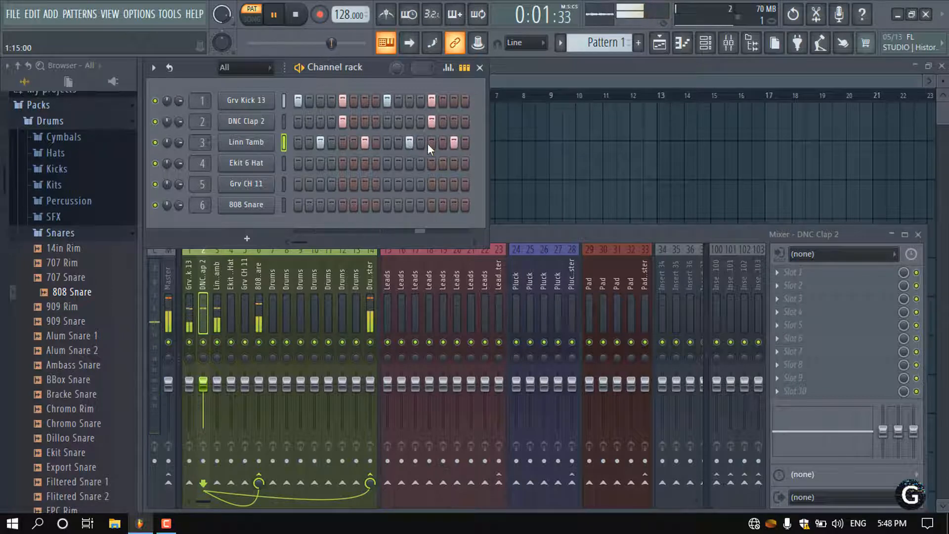
# Place Ekit 6 Hat hits on steps 3 and 4.
pyautogui.click(331, 163)
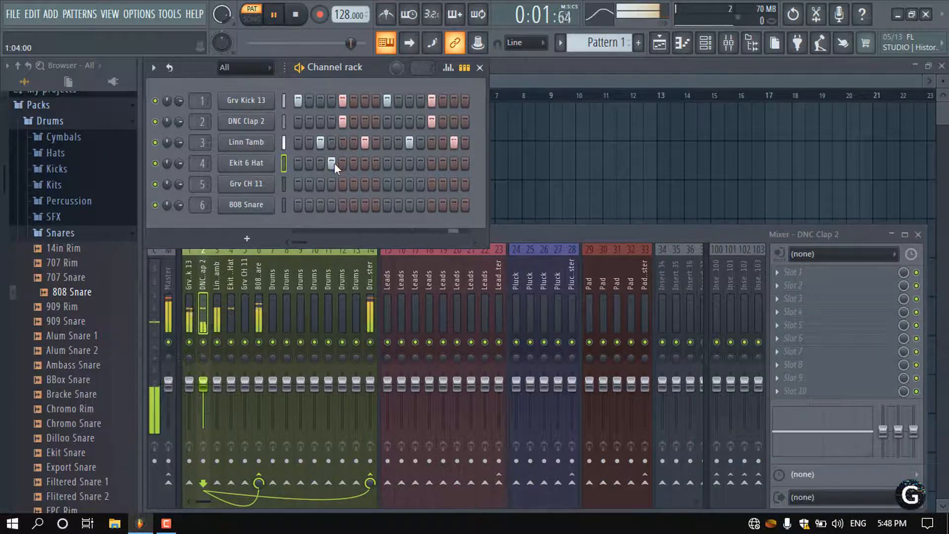
pyautogui.click(331, 163)
pyautogui.click(320, 164)
pyautogui.click(330, 163)
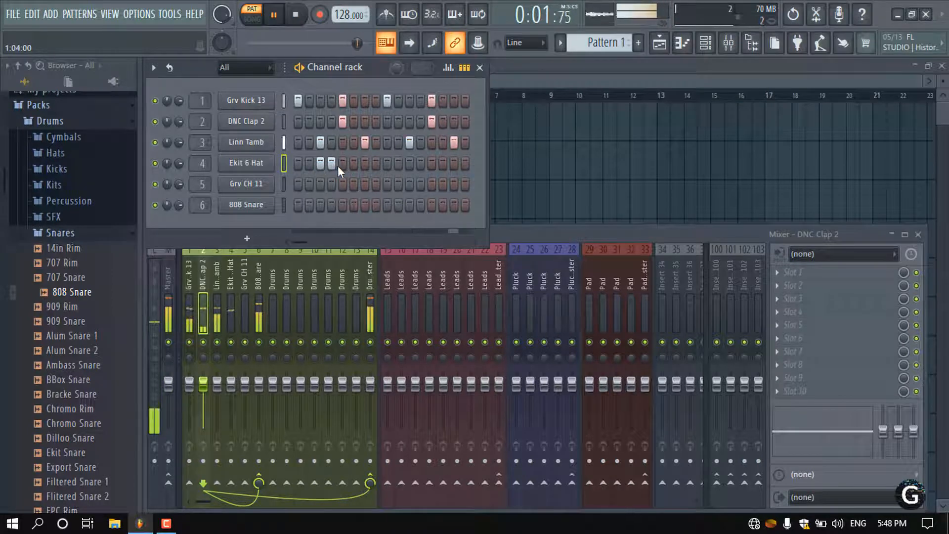
pyautogui.click(388, 163)
pyautogui.click(396, 164)
pyautogui.click(398, 164)
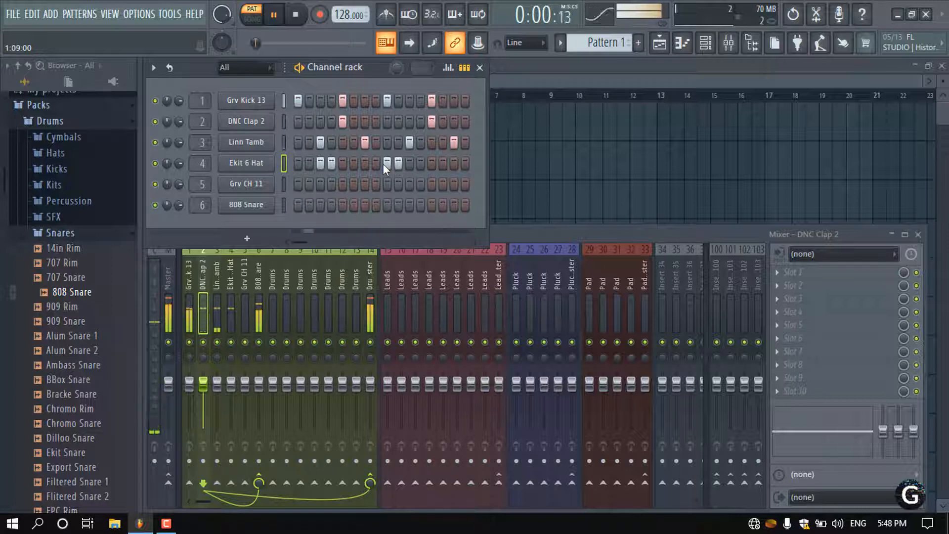
pyautogui.click(388, 164)
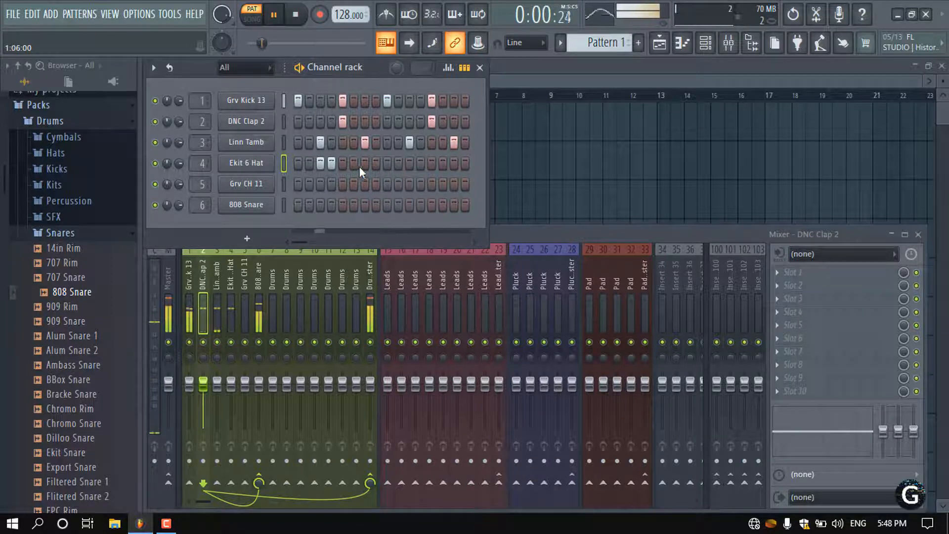
pyautogui.click(376, 164)
pyautogui.click(365, 164)
pyautogui.click(365, 163)
pyautogui.click(387, 164)
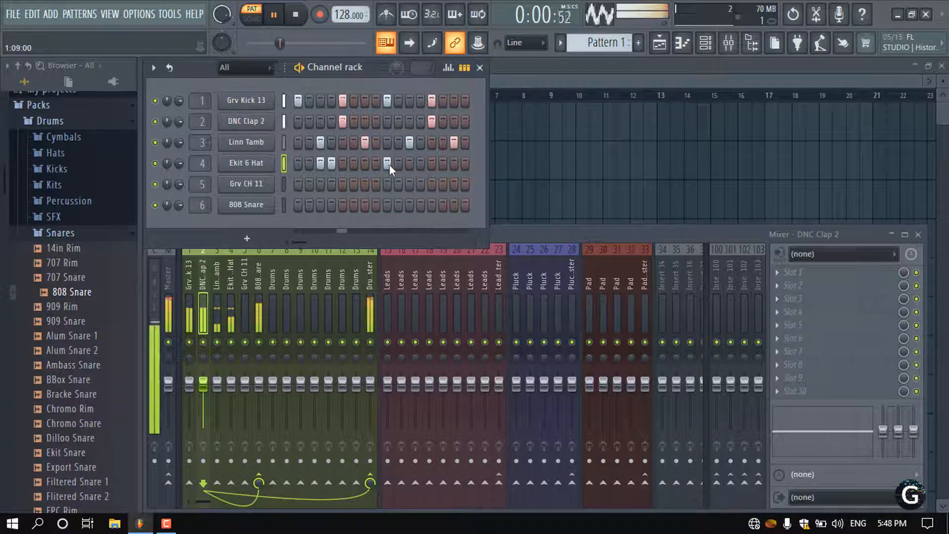
pyautogui.click(377, 164)
pyautogui.click(354, 163)
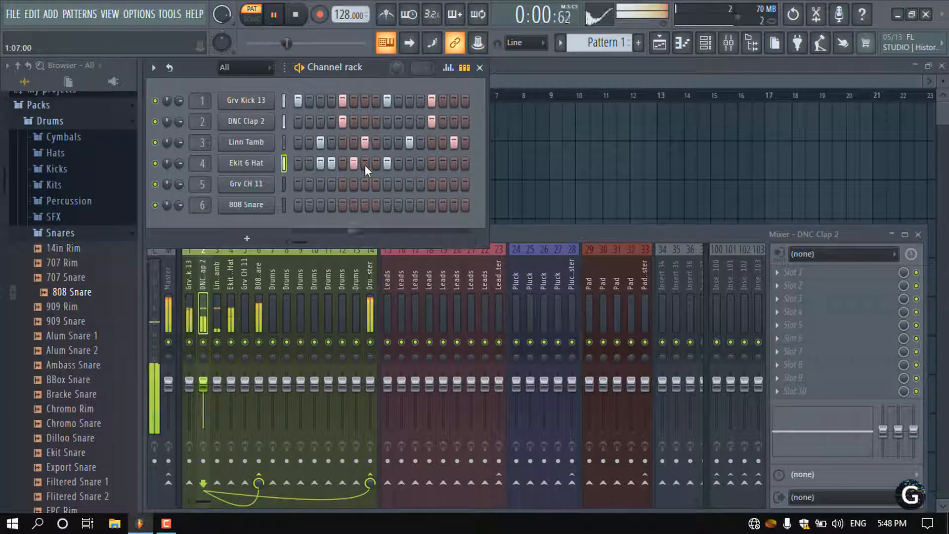
pyautogui.rightClick(352, 163)
# Place Ekit 6 Hat hits on steps 7 and 8 and clear its hit on step 9.
pyautogui.click(365, 163)
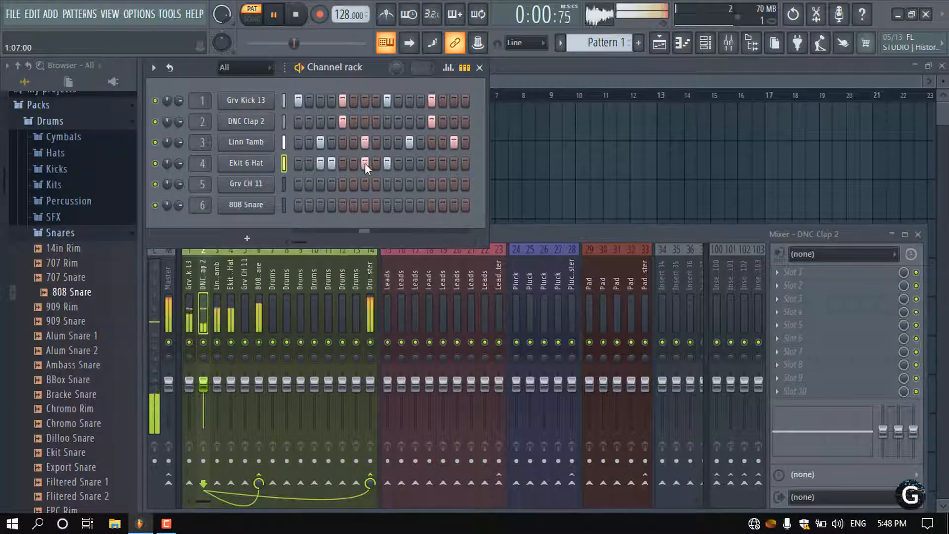
pyautogui.click(376, 163)
pyautogui.rightClick(387, 164)
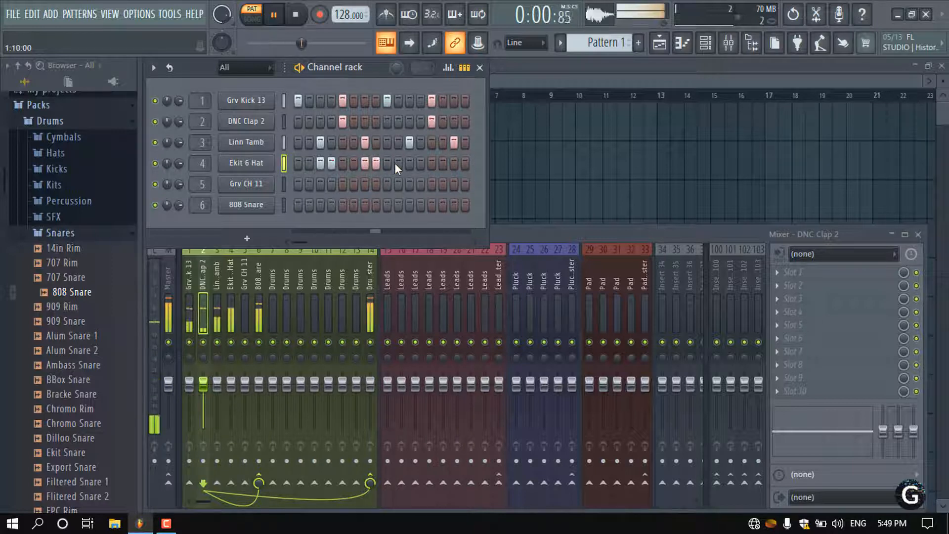
# Place Ekit 6 Hat hits on steps 11, 12, 15 and 16, clearing any stray hits on steps 13 and 14.
pyautogui.click(410, 164)
pyautogui.click(429, 164)
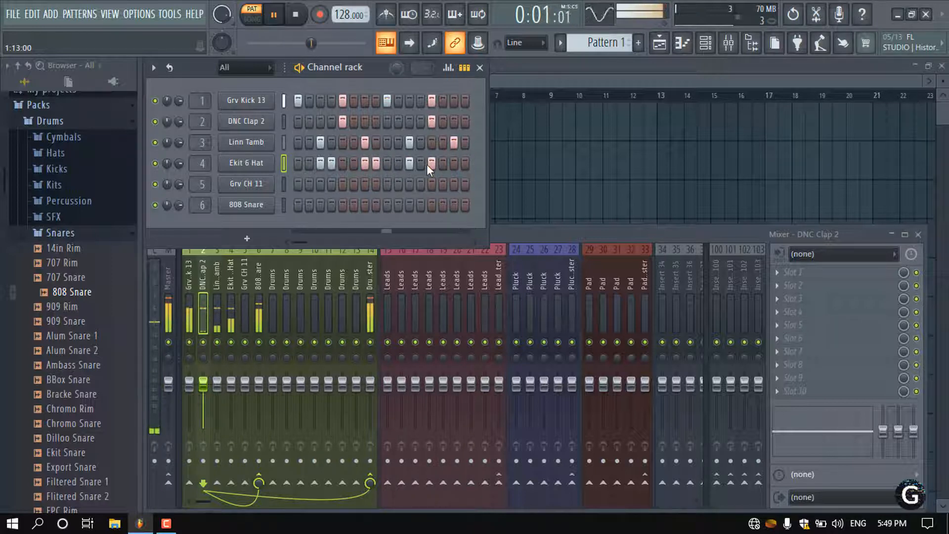
pyautogui.rightClick(426, 164)
pyautogui.click(423, 164)
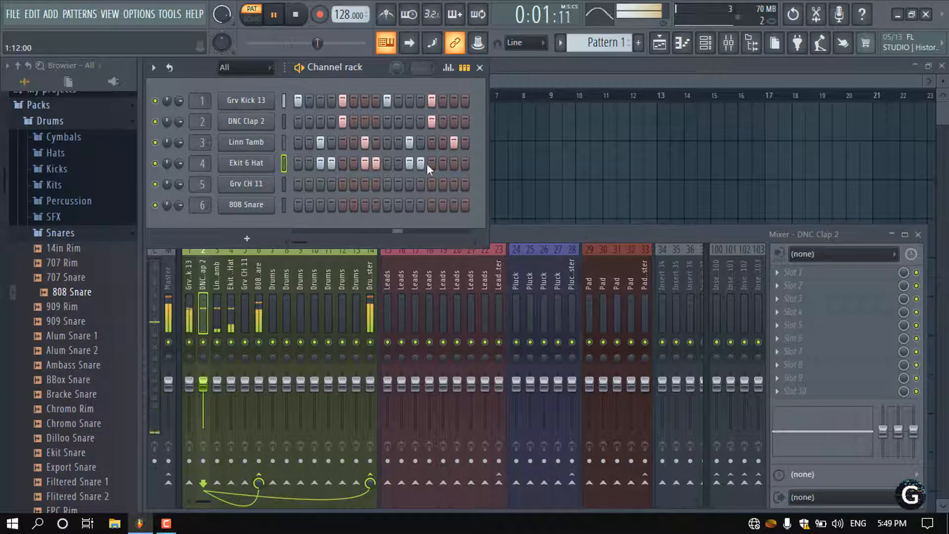
pyautogui.click(451, 164)
pyautogui.click(442, 164)
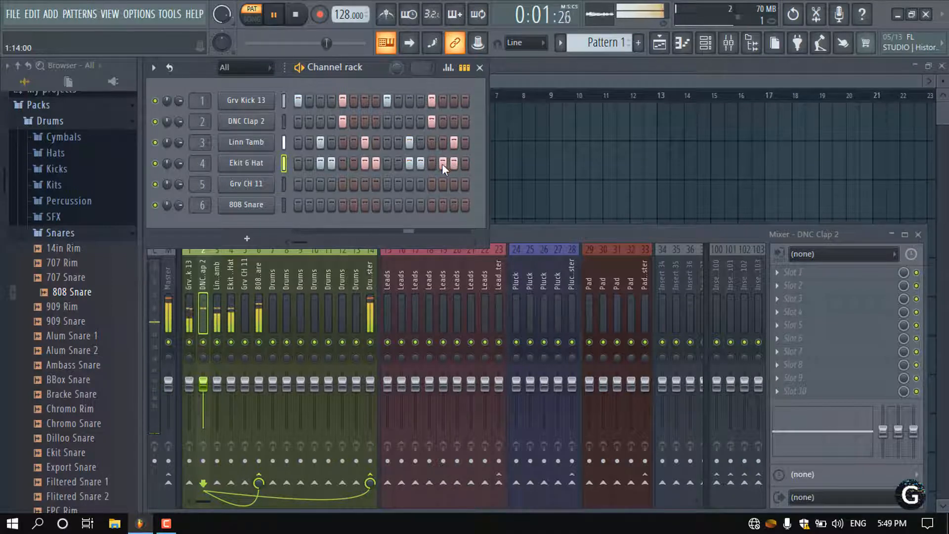
pyautogui.click(463, 164)
pyautogui.rightClick(442, 164)
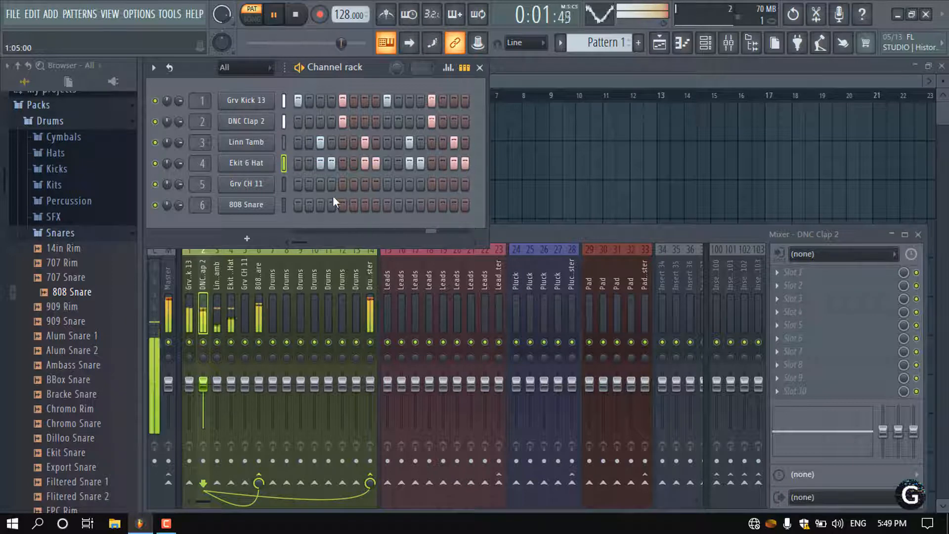
# Fill all 16 steps of Grv CH 11 and lower that channel's volume while the pattern plays.
pyautogui.click(310, 183)
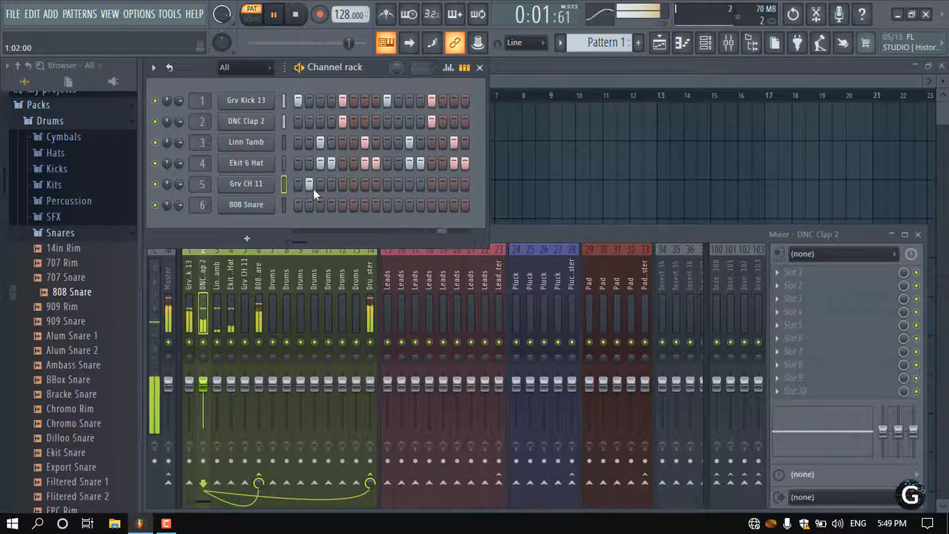
pyautogui.press('space')
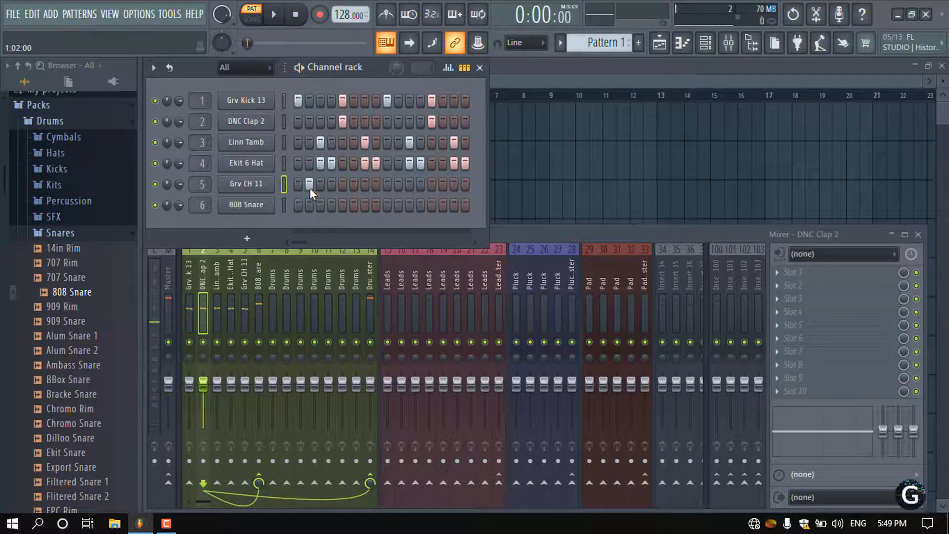
pyautogui.moveTo(299, 185); pyautogui.dragTo(434, 190)
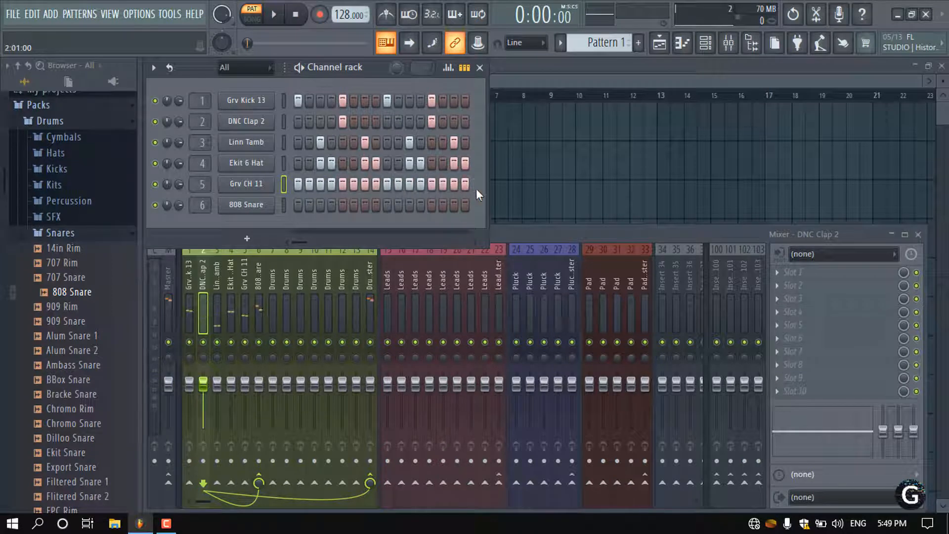
pyautogui.press('space')
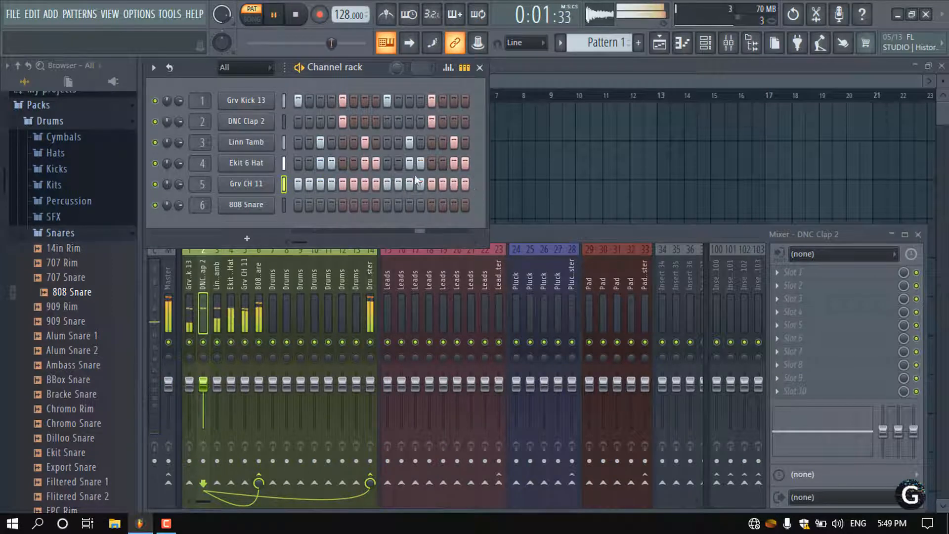
pyautogui.moveTo(180, 184); pyautogui.dragTo(180, 235)
# Place 808 Snare hits on steps 5 and 13 only and stop playback.
pyautogui.click(321, 205)
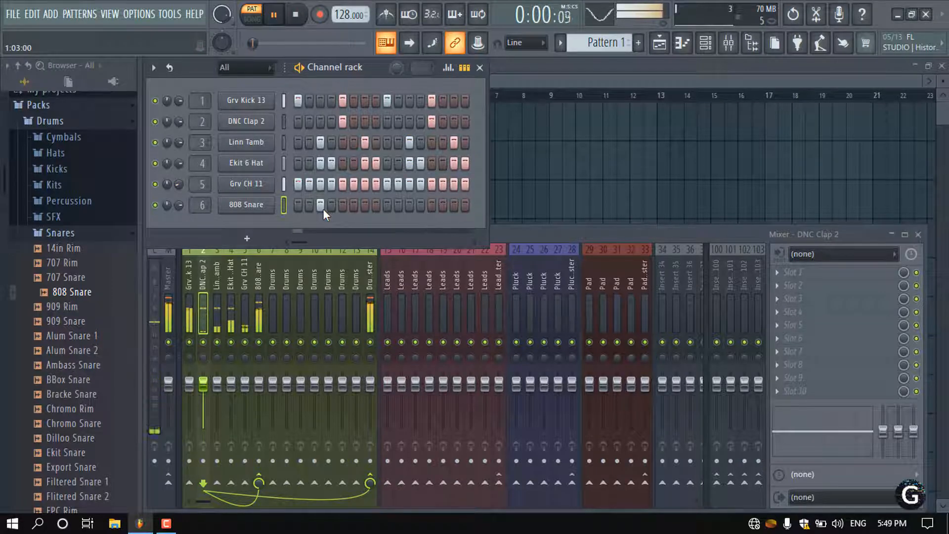
pyautogui.click(321, 206)
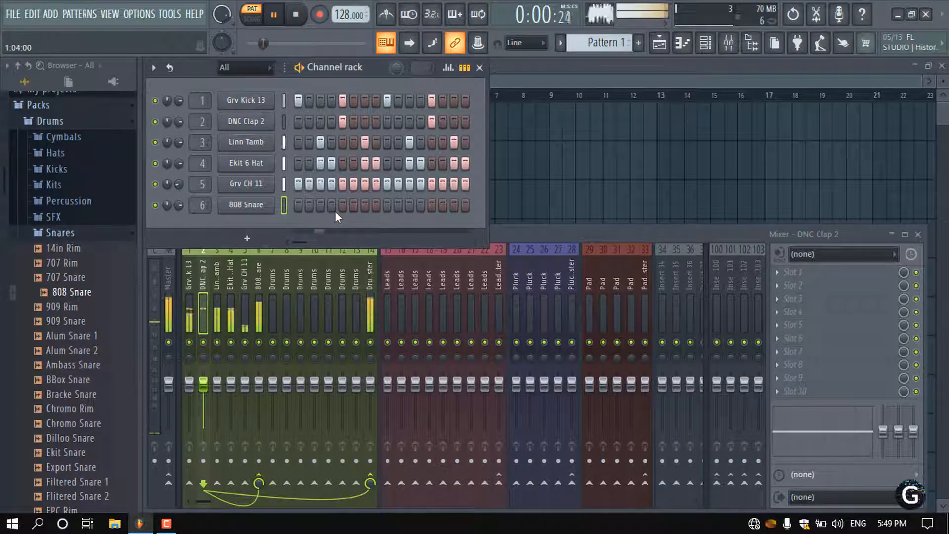
pyautogui.click(343, 207)
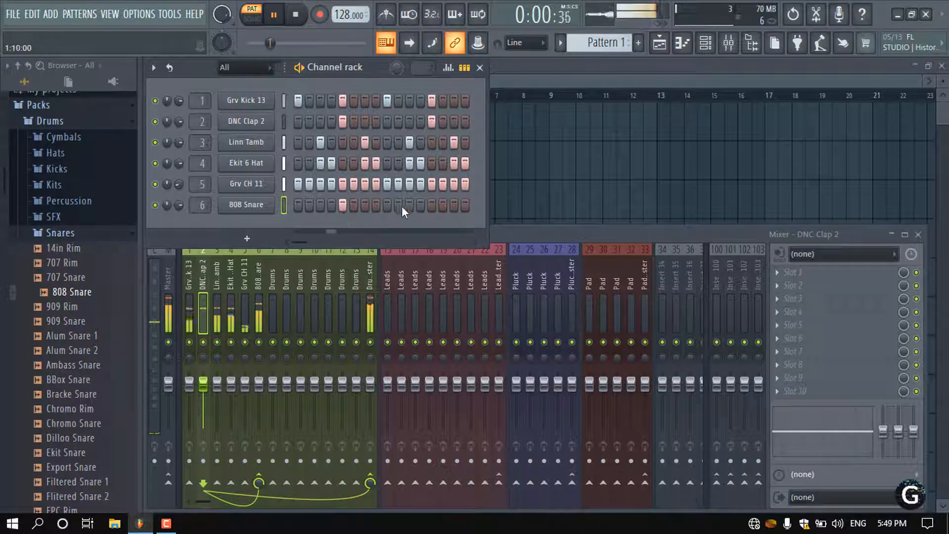
pyautogui.click(430, 204)
pyautogui.press('space')
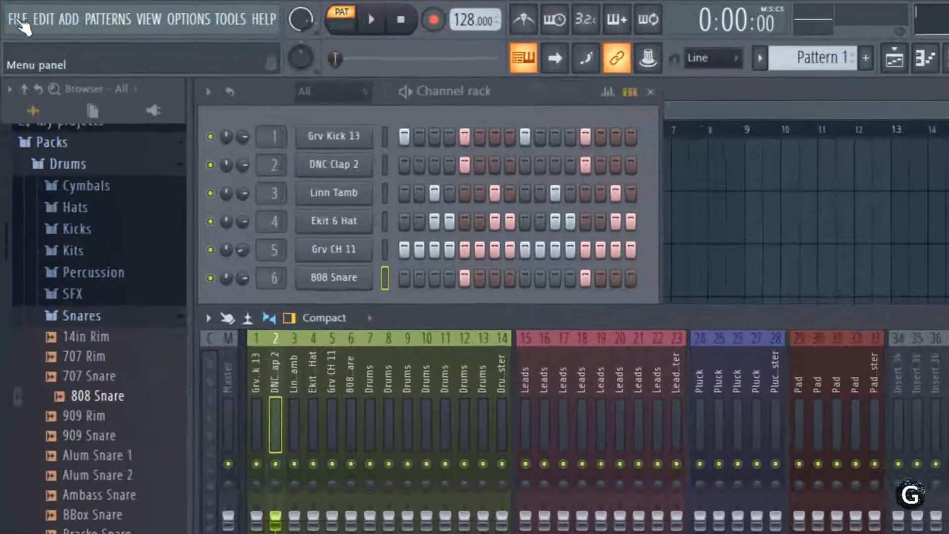
# Start saving the project under a new name and browse to the Image-Line folder in Documents.
pyautogui.click(13, 14)
pyautogui.moveTo(34, 69)
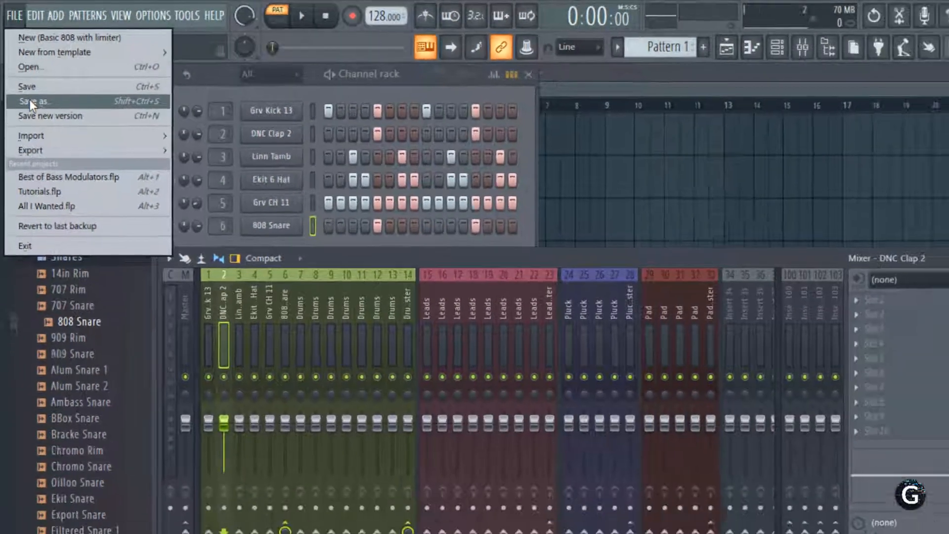
pyautogui.click(39, 132)
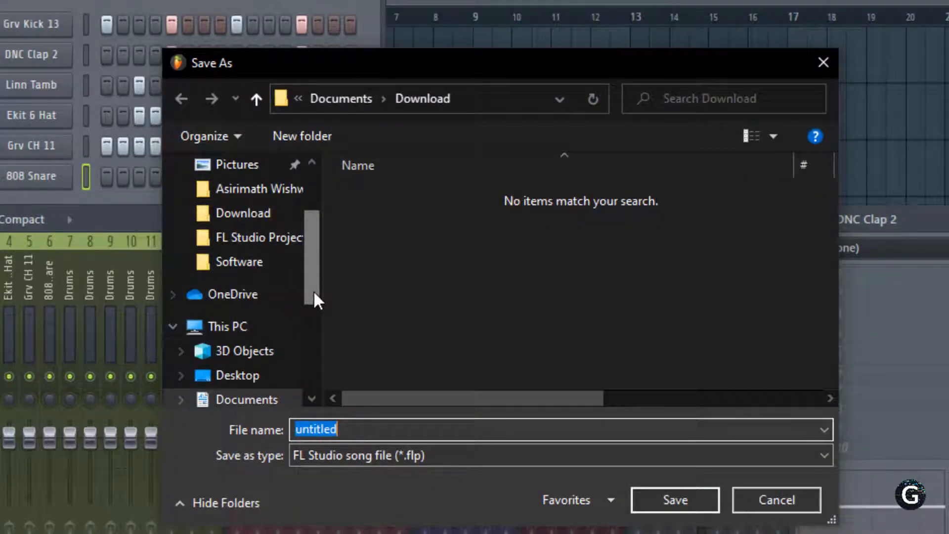
pyautogui.moveTo(313, 290); pyautogui.dragTo(307, 321)
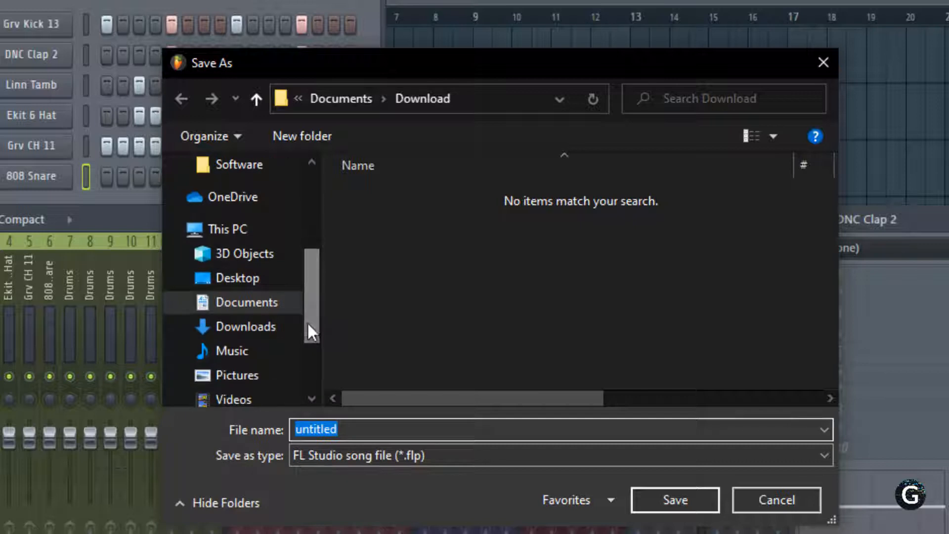
pyautogui.click(268, 303)
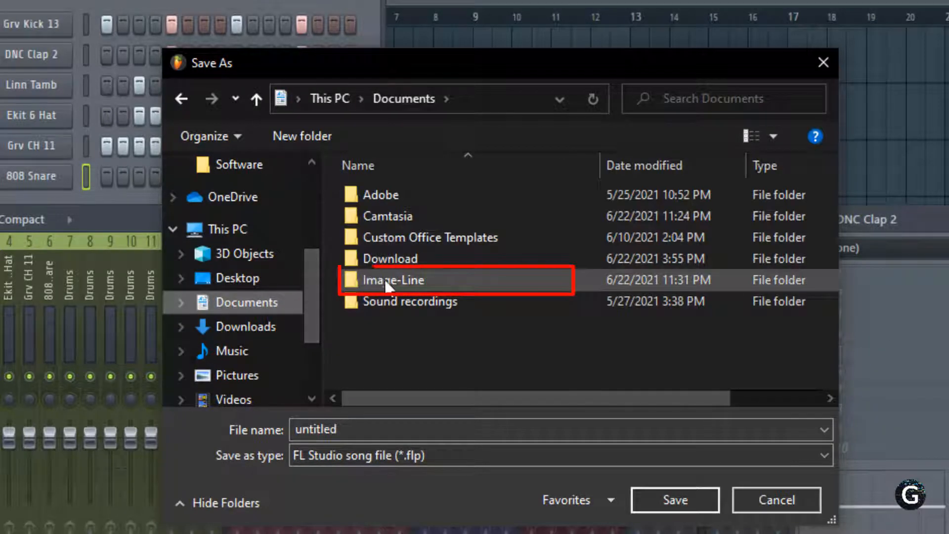
pyautogui.click(399, 281)
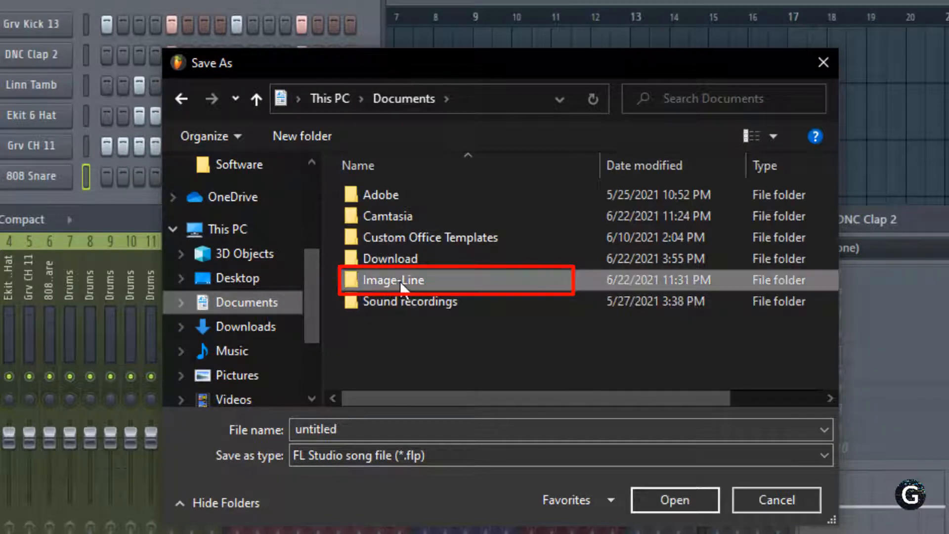
pyautogui.doubleClick(400, 281)
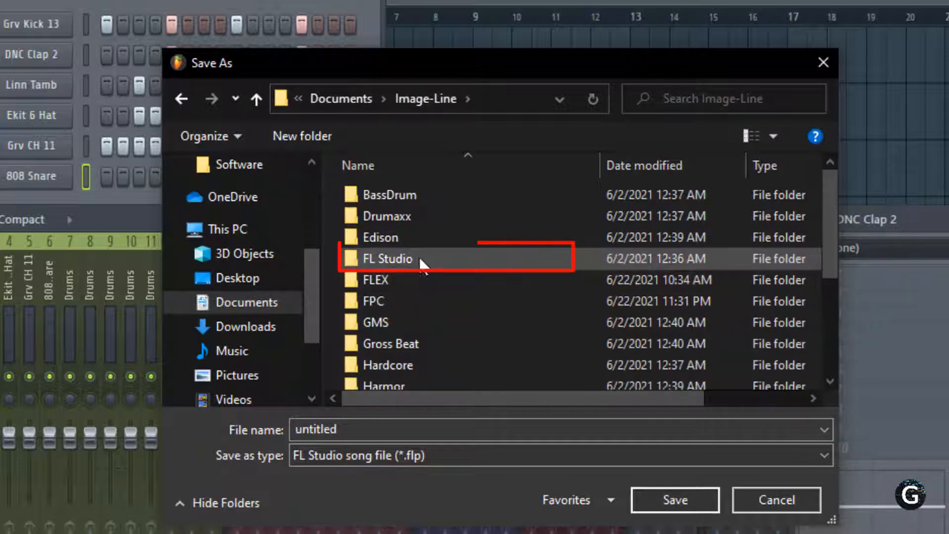
# Browse from the Image-Line folder to FL Studio > Projects > Templates as the save location.
pyautogui.click(390, 262)
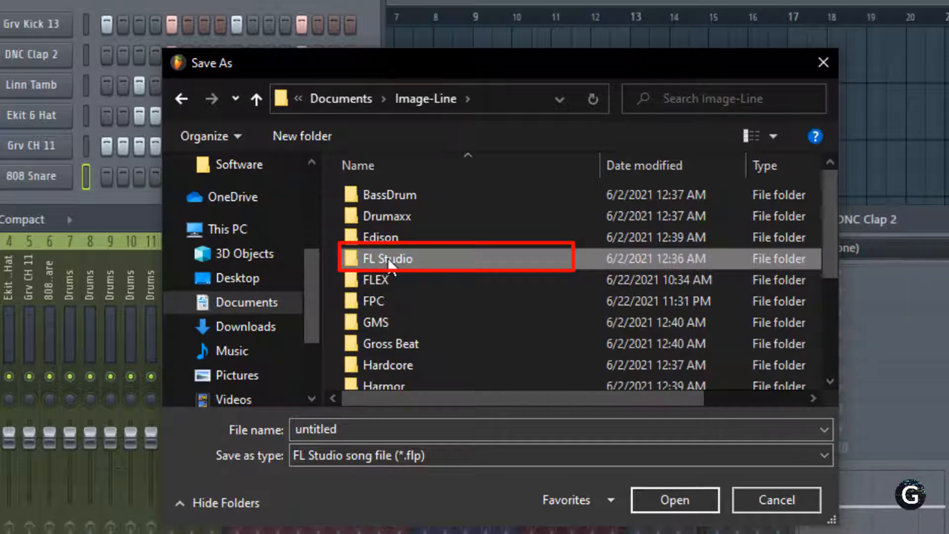
pyautogui.doubleClick(419, 262)
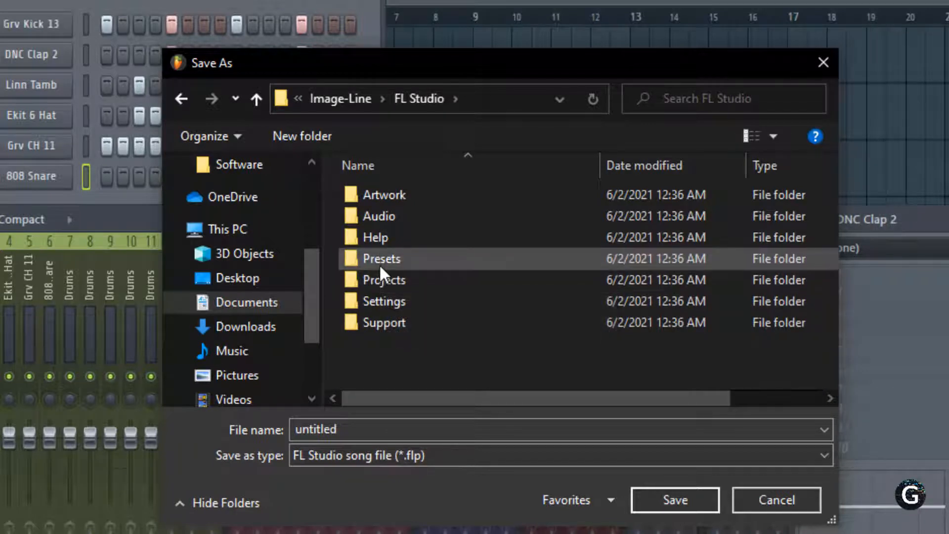
pyautogui.click(381, 281)
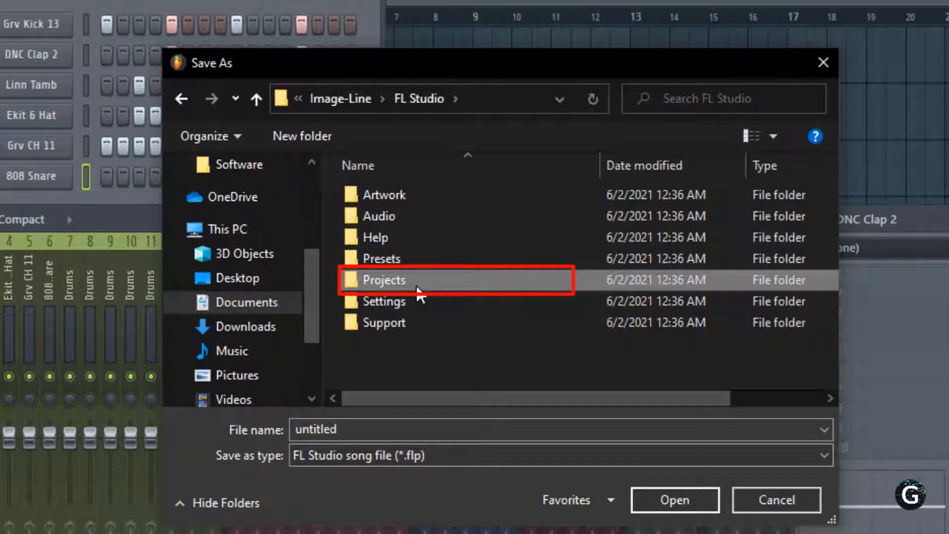
pyautogui.doubleClick(432, 285)
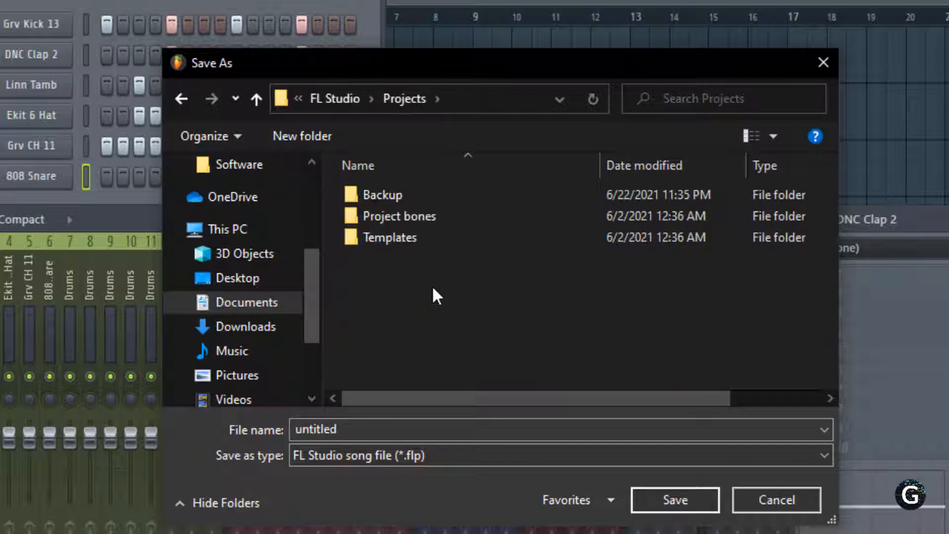
pyautogui.click(411, 242)
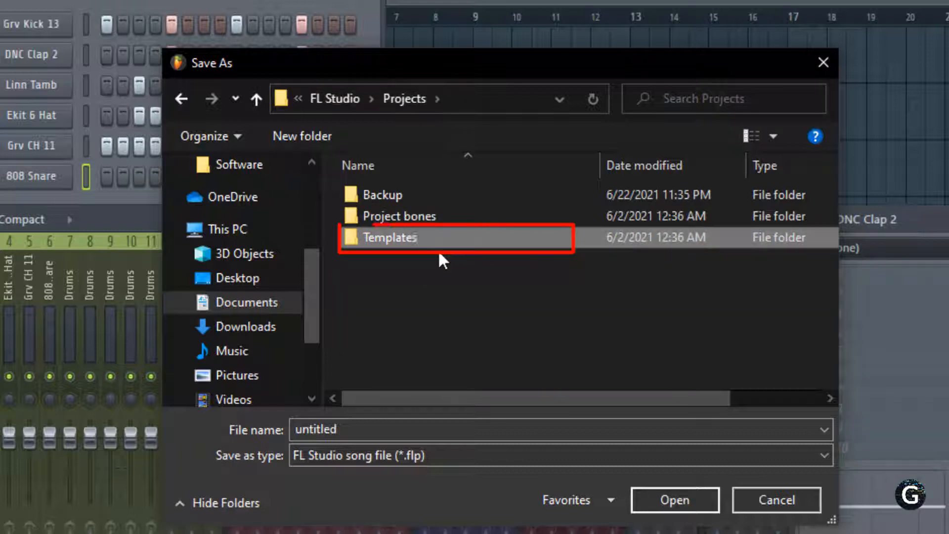
pyautogui.doubleClick(430, 240)
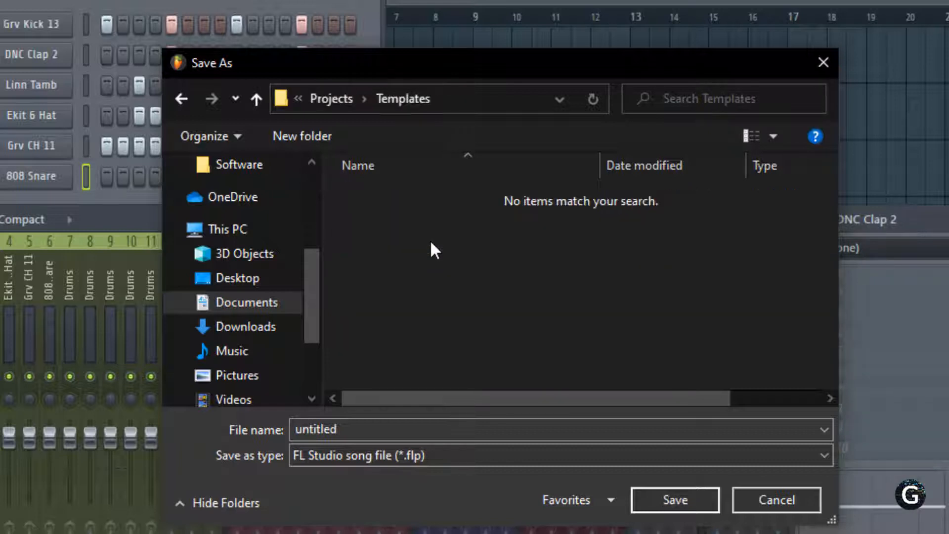
# Name the file My Template and save it in the Templates folder.
pyautogui.doubleClick(344, 436)
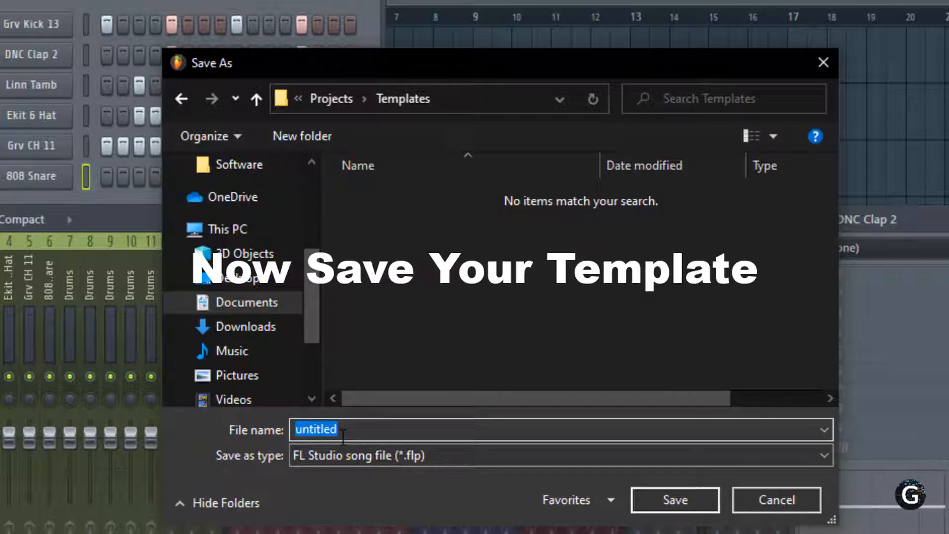
pyautogui.write('My Templa')
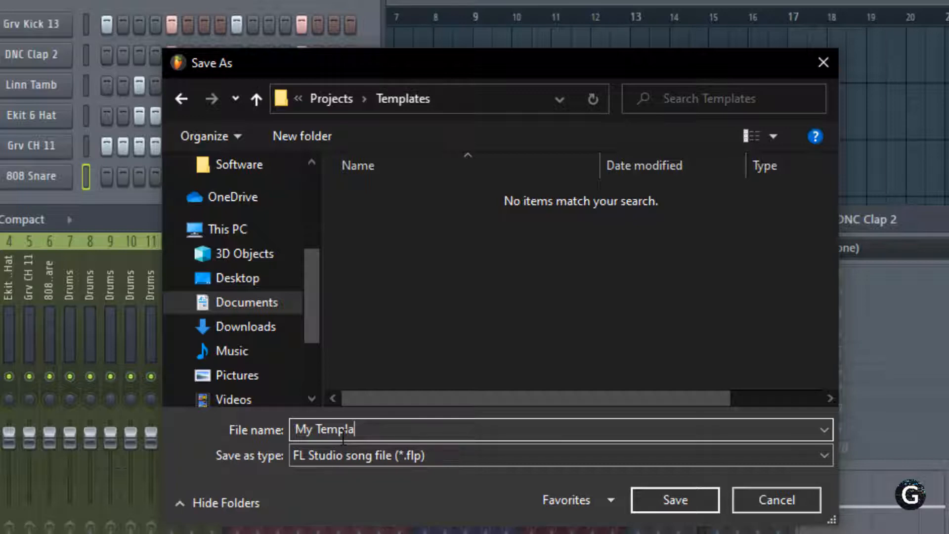
pyautogui.write('te')
pyautogui.press('Return')
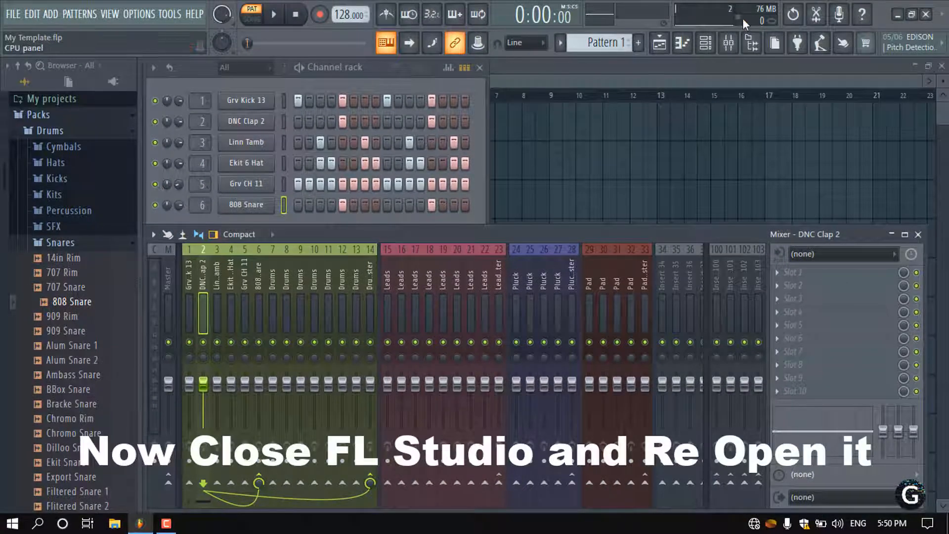
# Close FL Studio and launch it again from Windows.
pyautogui.click(926, 14)
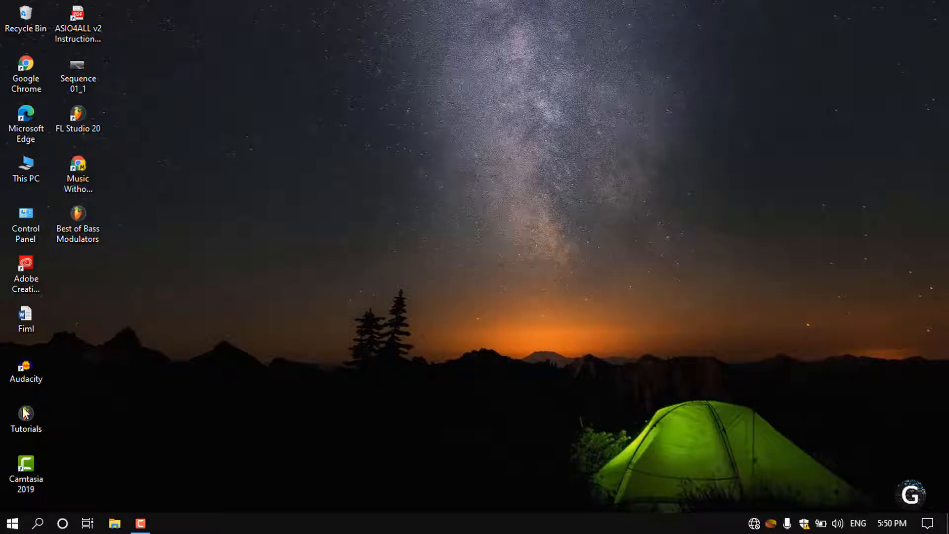
pyautogui.click(13, 524)
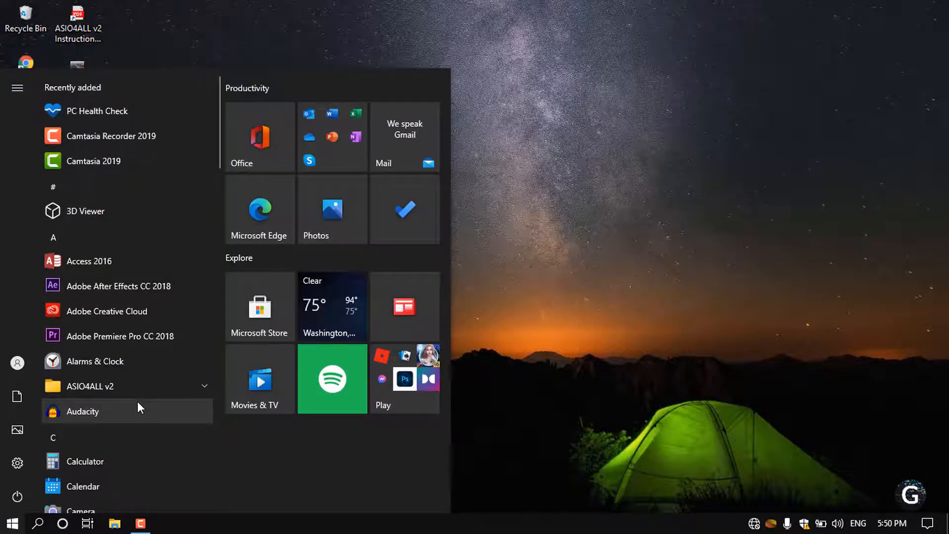
pyautogui.write('fl')
pyautogui.press('Return')
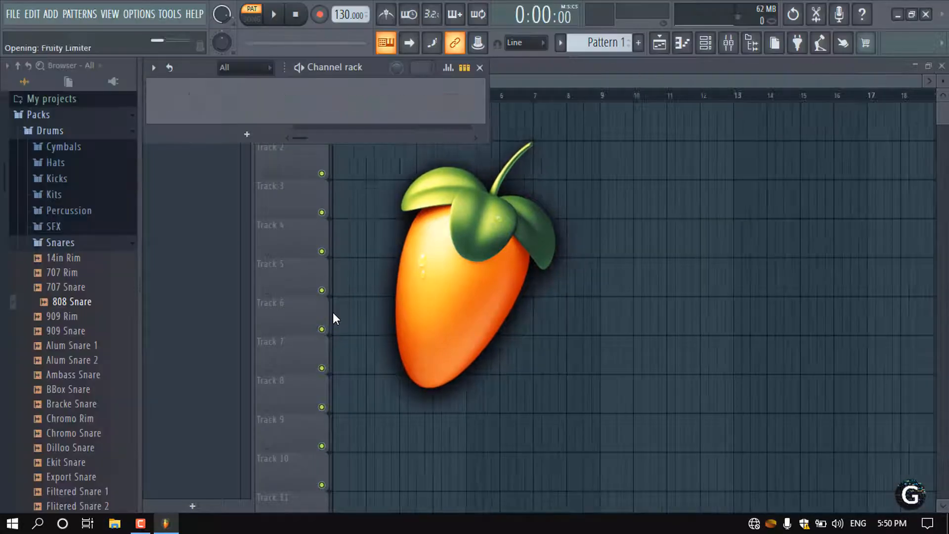
# Create a new project from the My Template template and play its pattern with the mixer open.
pyautogui.click(15, 16)
pyautogui.moveTo(28, 44)
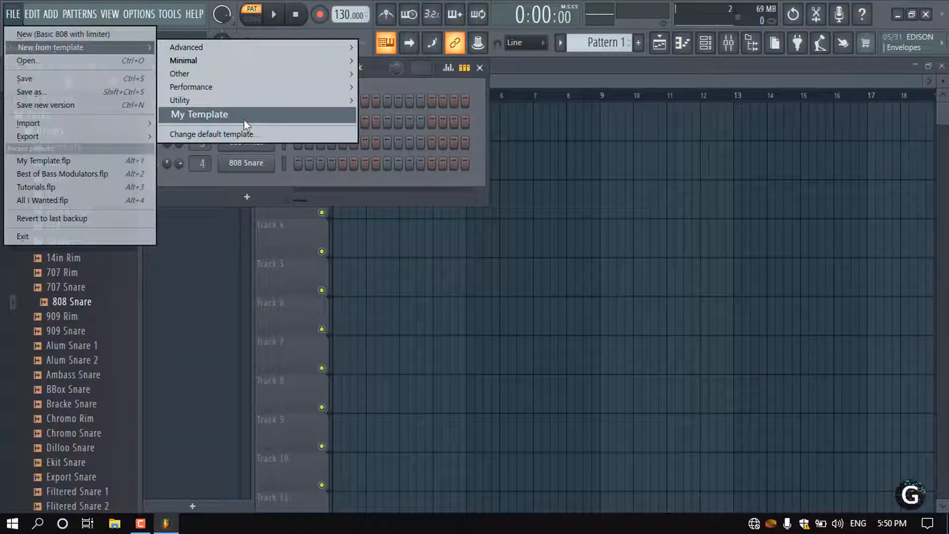
pyautogui.click(504, 240)
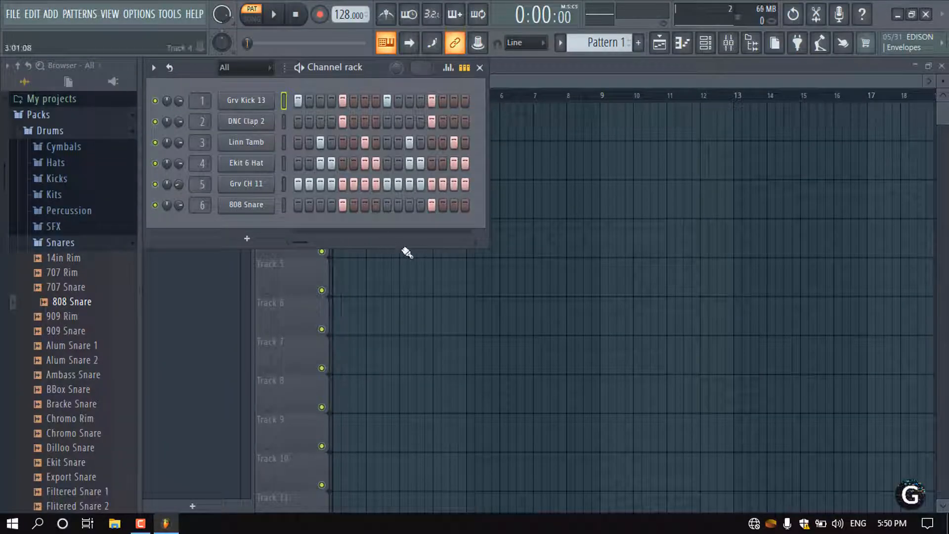
pyautogui.press('space')
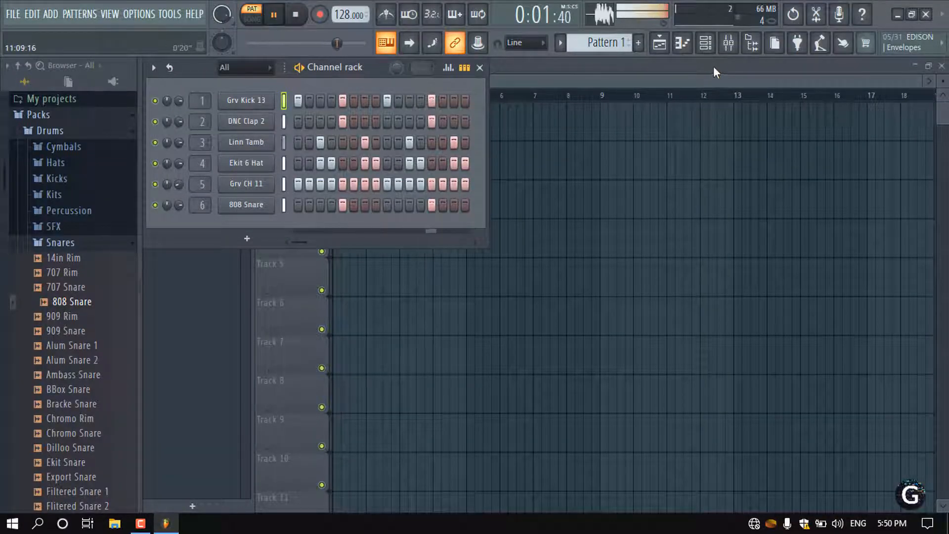
pyautogui.click(730, 46)
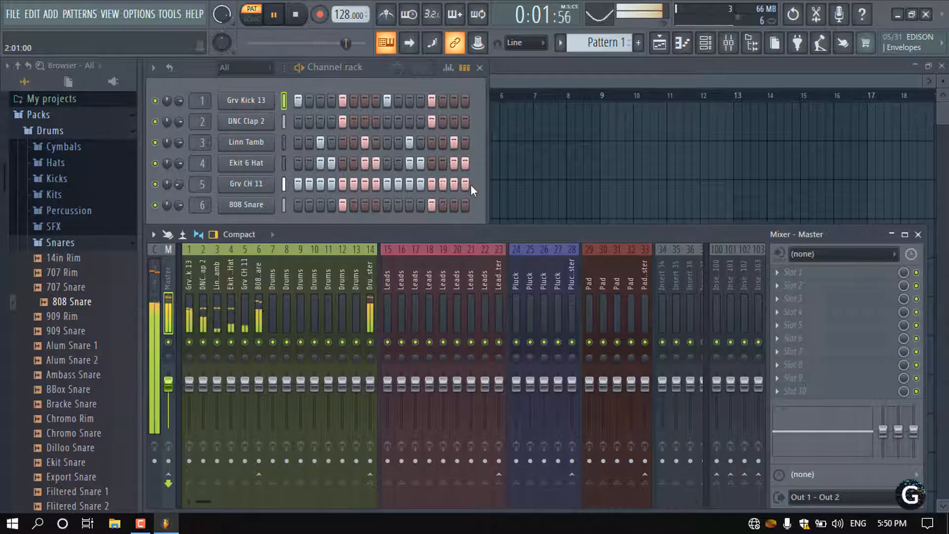
pyautogui.hotkey('ctrl', 'shift', 's')
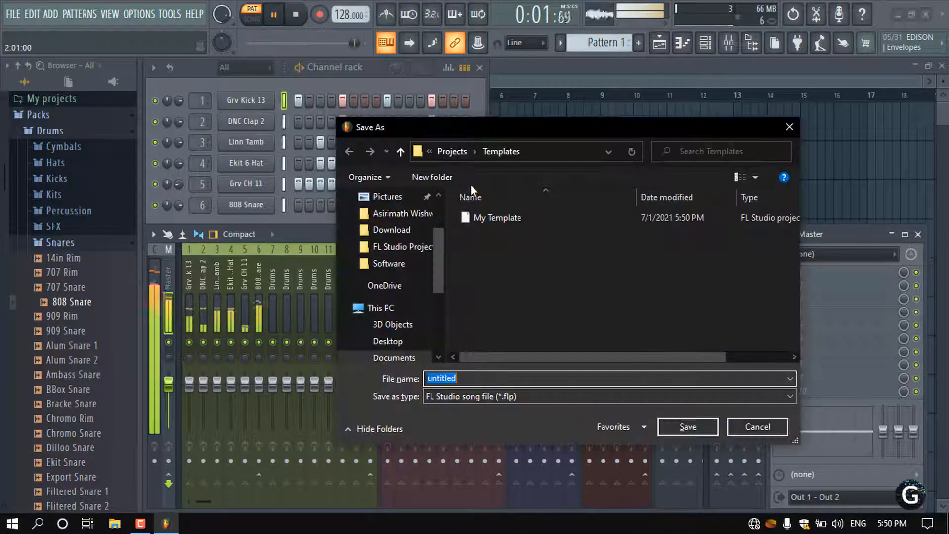
pyautogui.moveTo(566, 126)
pyautogui.mouseDown()
pyautogui.moveTo(557, 129)
pyautogui.moveTo(580, 128)
pyautogui.mouseUp()
pyautogui.click(803, 128)
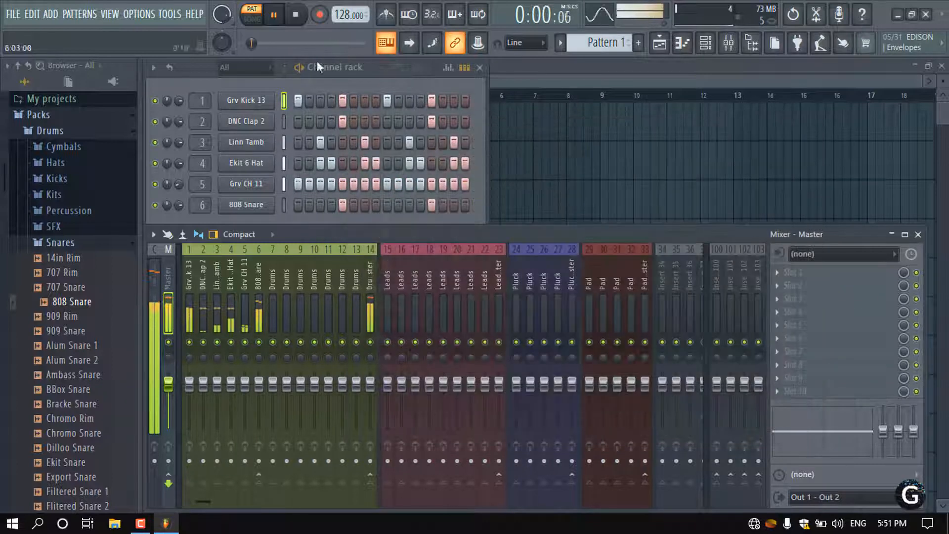
# Save the new project to the Desktop as Project 1.
pyautogui.click(13, 14)
pyautogui.click(26, 84)
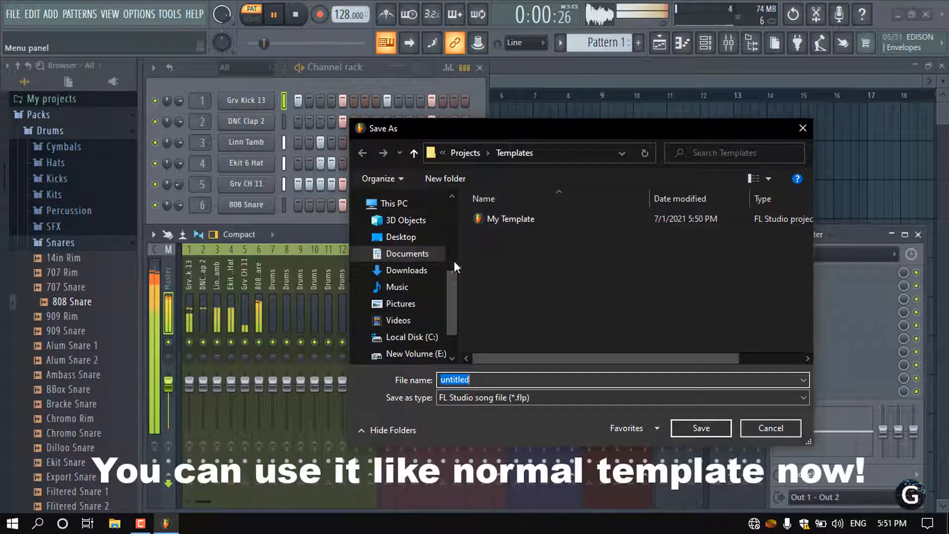
pyautogui.click(416, 239)
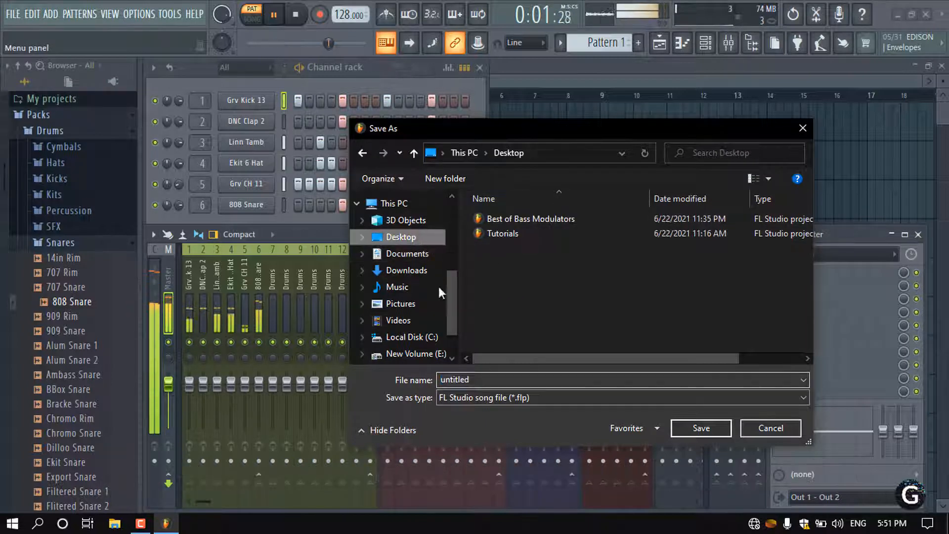
pyautogui.doubleClick(482, 379)
pyautogui.press('BackSpace')
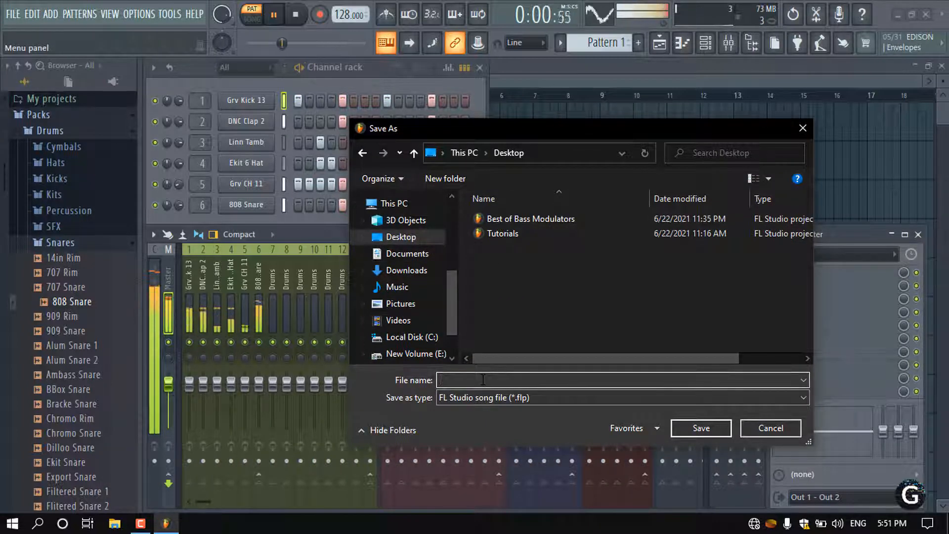
pyautogui.write('Project ')
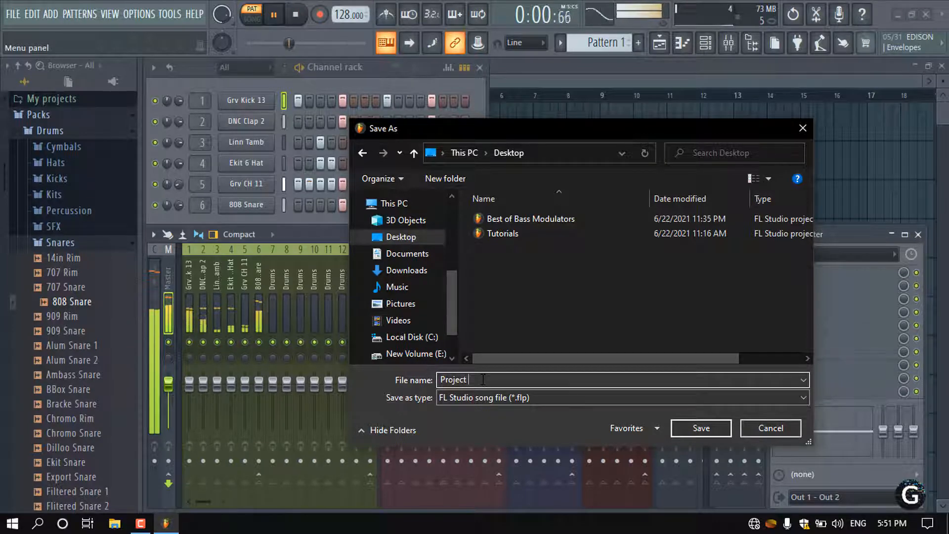
pyautogui.write('1')
pyautogui.press('Return')
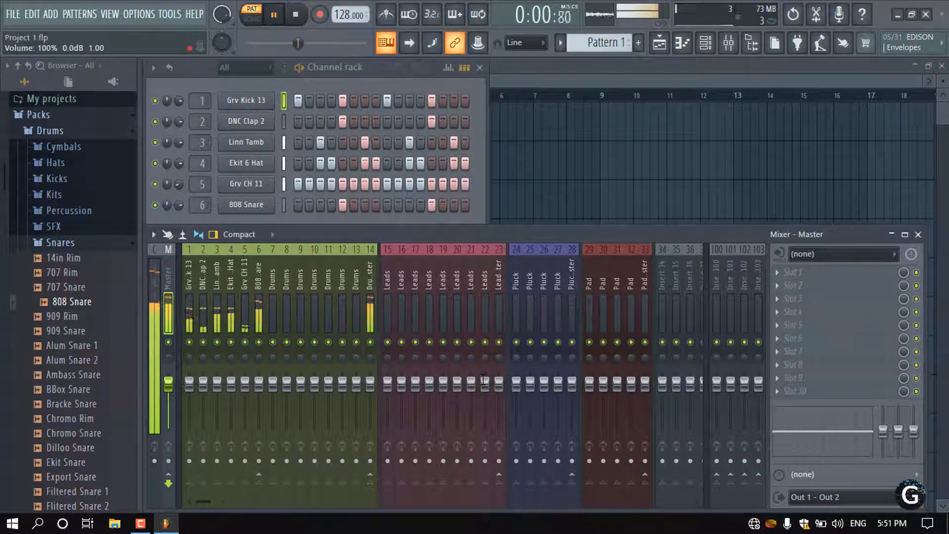